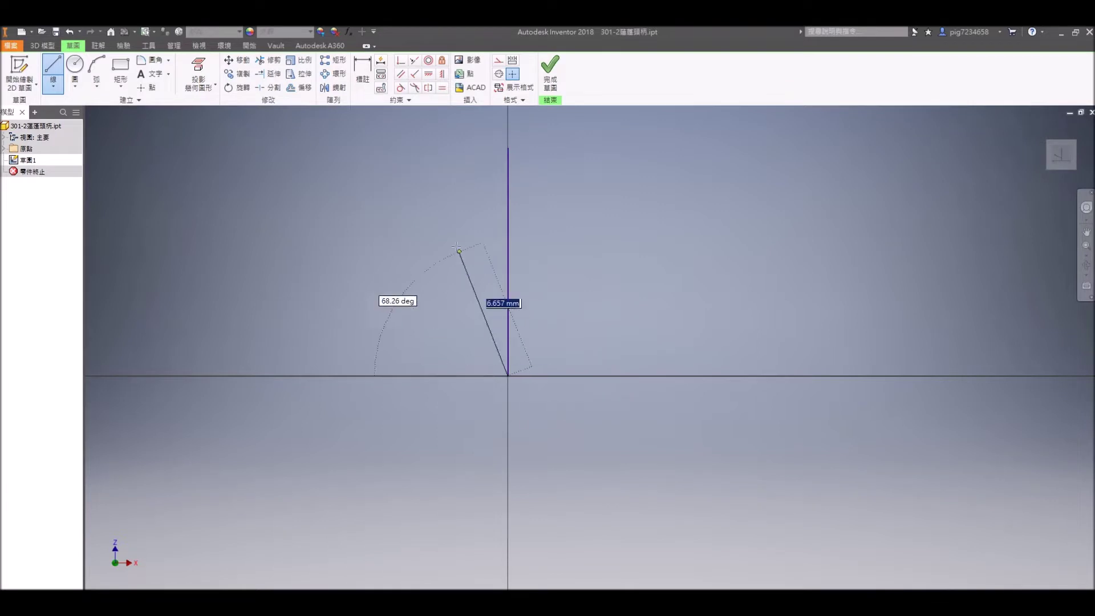
- Sketch a slanted line up from the origin and dimension its angle to the vertical line as 15 degrees
{"action": "left_click", "coordinate": [454, 148]}
{"action": "key", "text": "d"}
{"action": "left_click", "coordinate": [463, 198]}
{"action": "left_click", "coordinate": [507, 195]}
{"action": "left_click", "coordinate": [489, 163]}
{"action": "type", "text": "15"}
{"action": "key", "text": "Return"}
{"action": "key", "text": "Escape"}
- Convert the vertical and slanted lines to construction geometry
{"action": "right_click", "coordinate": [466, 249]}
{"action": "left_click", "coordinate": [506, 248]}
{"action": "left_click", "coordinate": [566, 261]}
{"action": "middle_click_drag", "start_coordinate": [470, 356], "coordinate": [509, 422]}
- Sketch a small three-point arc spanning the slanted and vertical construction lines near the origin
{"action": "key", "text": "l"}
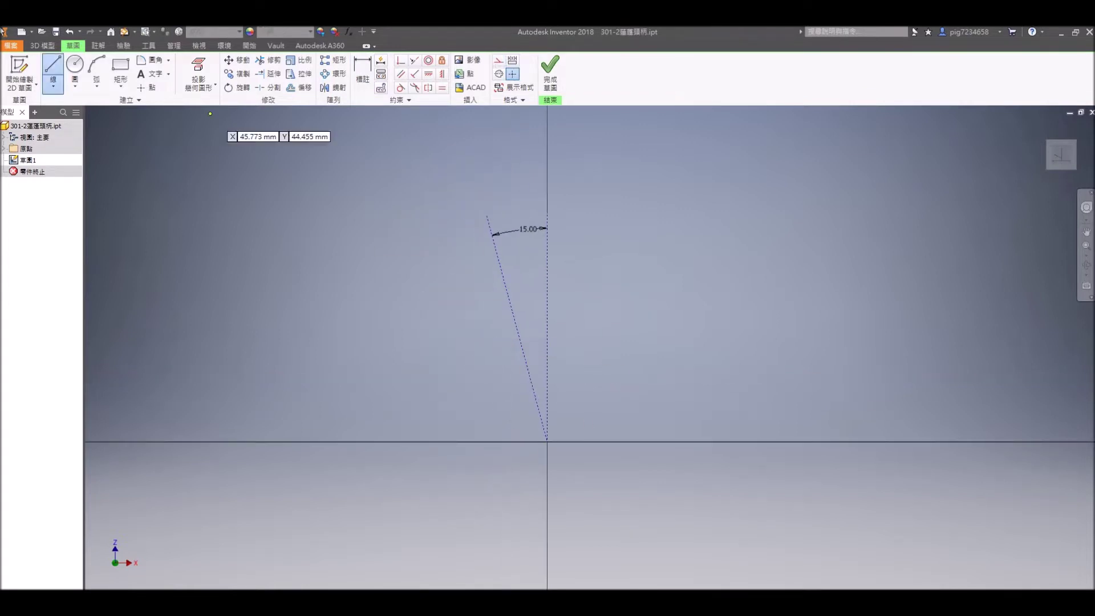
{"action": "left_click", "coordinate": [96, 70]}
{"action": "left_click", "coordinate": [522, 346]}
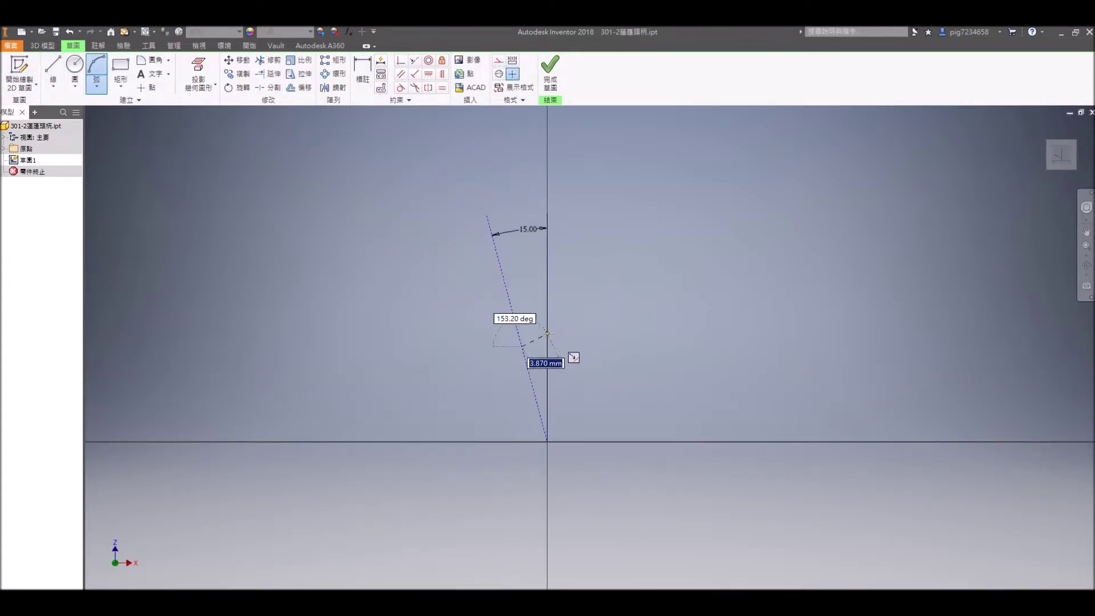
{"action": "left_click", "coordinate": [546, 344]}
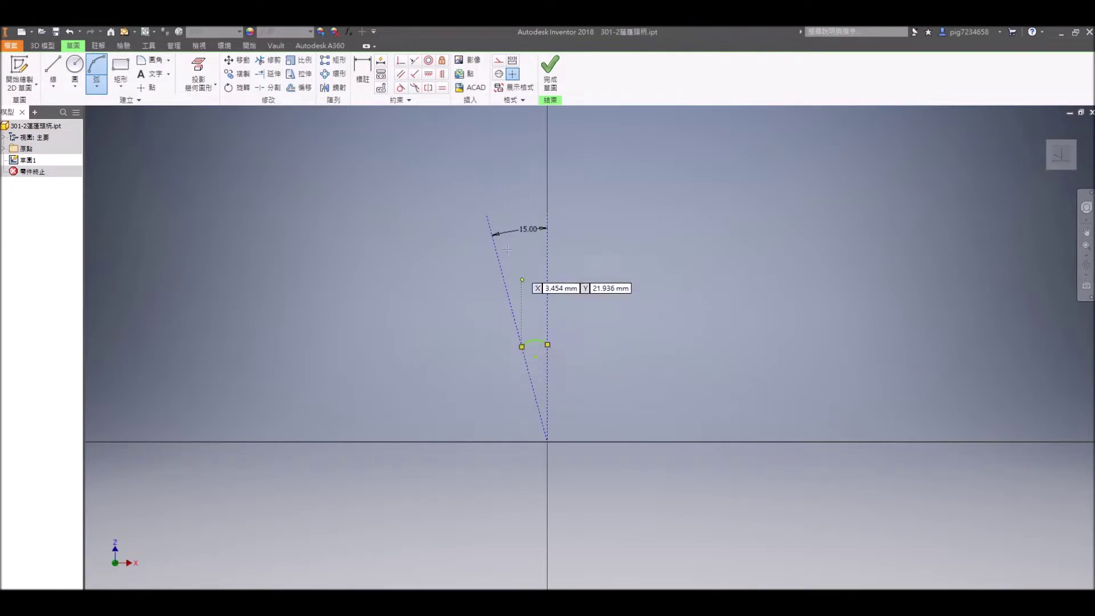
{"action": "left_click", "coordinate": [521, 342]}
{"action": "key", "text": "Escape"}
- Set the small arc's radius to 25 mm and make its center coincident with the origin
{"action": "left_click", "coordinate": [534, 339]}
{"action": "left_click", "coordinate": [532, 311]}
{"action": "type", "text": "20"}
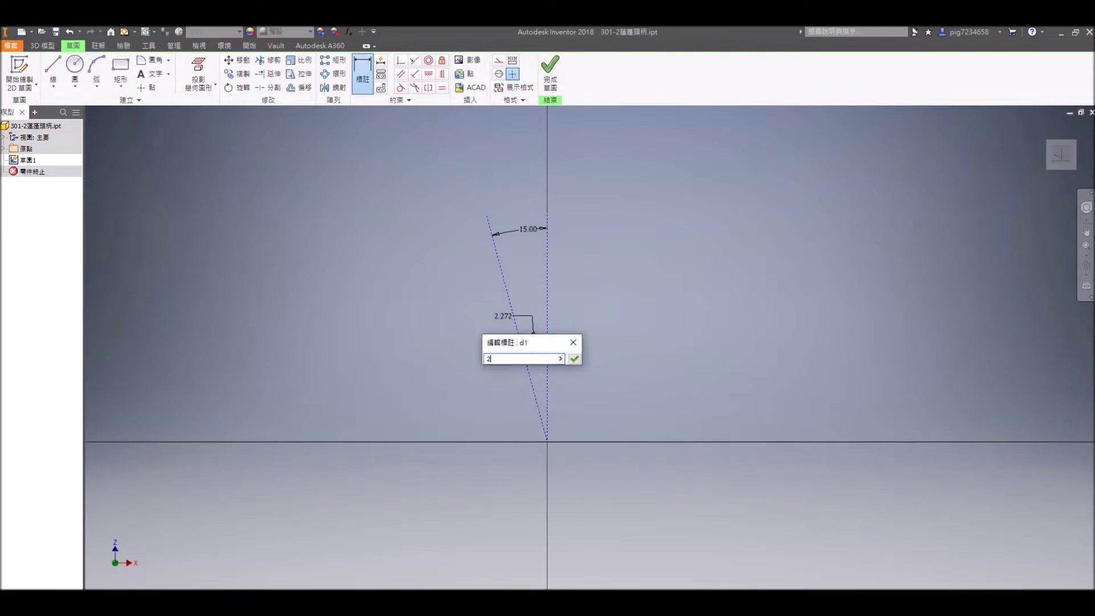
{"action": "key", "text": "Return"}
{"action": "scroll", "coordinate": [513, 163], "scroll_direction": "up", "scroll_amount": 3}
{"action": "key", "text": "Escape"}
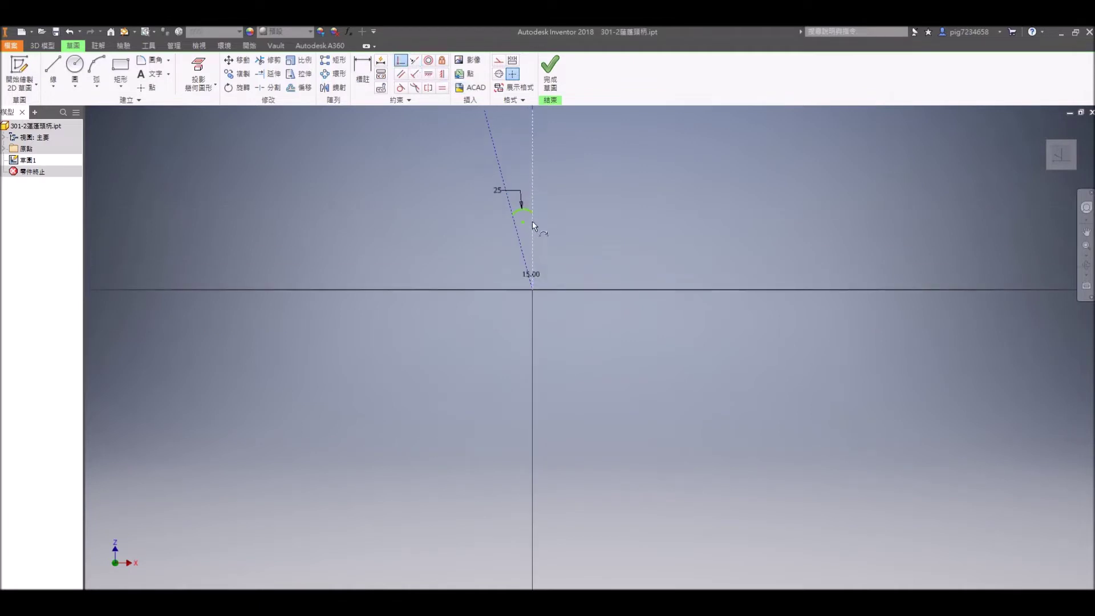
- Sketch a larger arc between the two construction lines further up and make it concentric with the 25 mm arc
{"action": "scroll", "coordinate": [533, 288], "scroll_direction": "down", "scroll_amount": 5}
{"action": "mouse_move", "coordinate": [499, 138]}
{"action": "middle_mouse_down"}
{"action": "mouse_move", "coordinate": [514, 360]}
{"action": "mouse_move", "coordinate": [486, 342]}
{"action": "middle_mouse_up"}
{"action": "left_click", "coordinate": [96, 70]}
{"action": "left_click", "coordinate": [435, 175]}
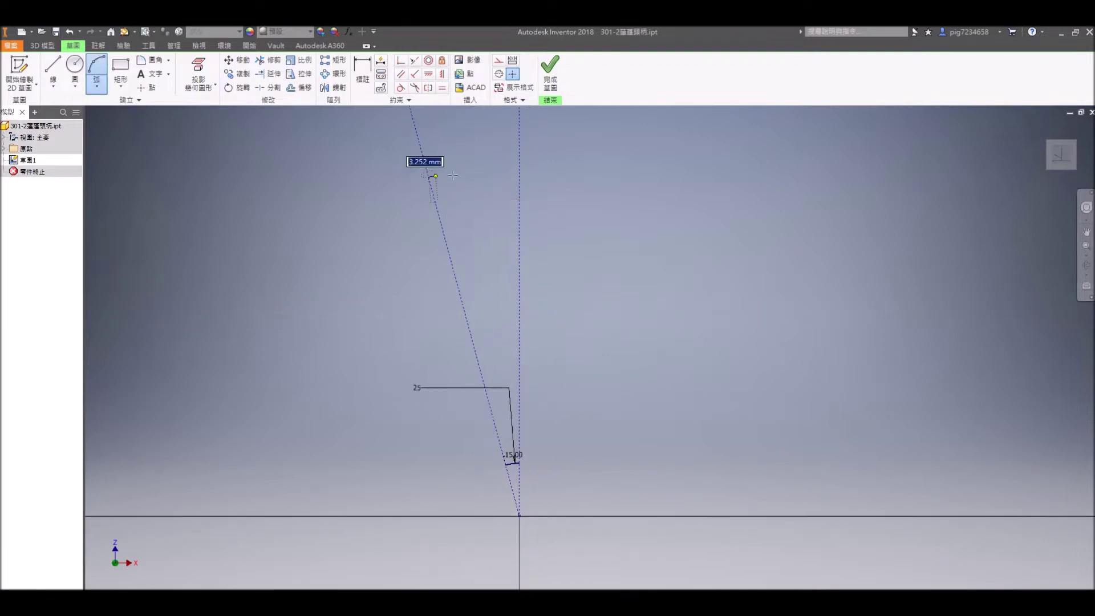
{"action": "left_click", "coordinate": [519, 166]}
{"action": "left_click", "coordinate": [488, 162]}
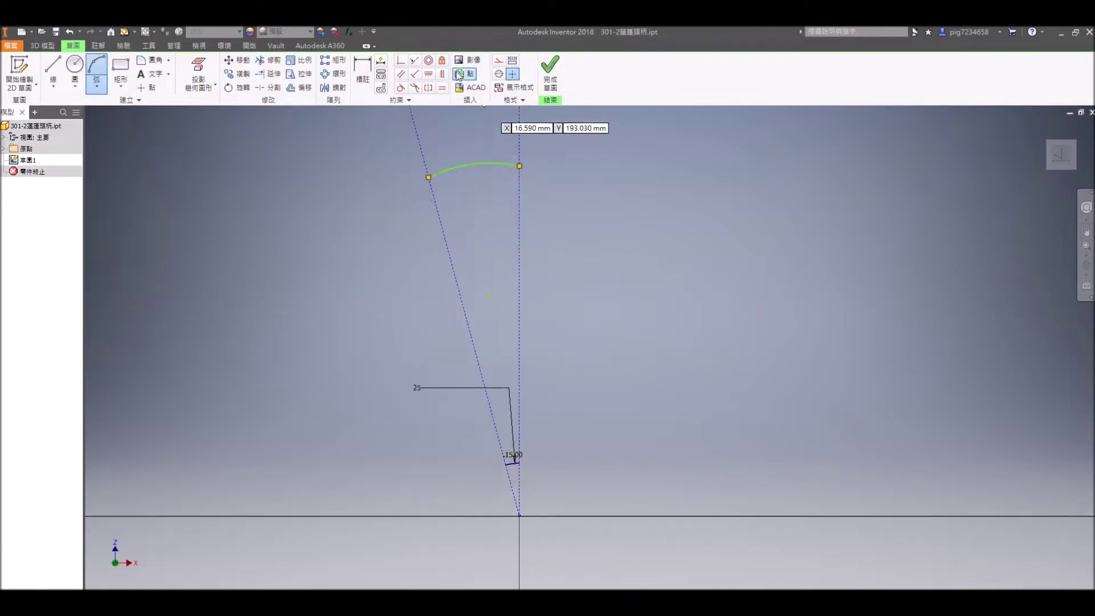
{"action": "left_click", "coordinate": [429, 61]}
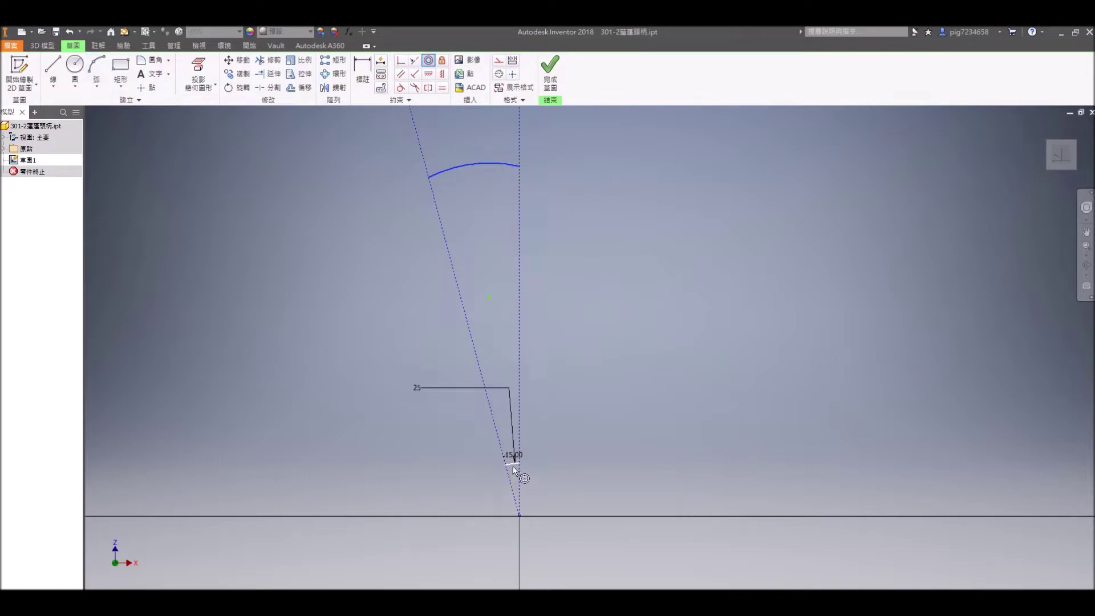
- Set the radius of the larger concentric arc to 95 mm
{"action": "key", "text": "d"}
{"action": "left_click", "coordinate": [502, 385]}
{"action": "left_click", "coordinate": [494, 233]}
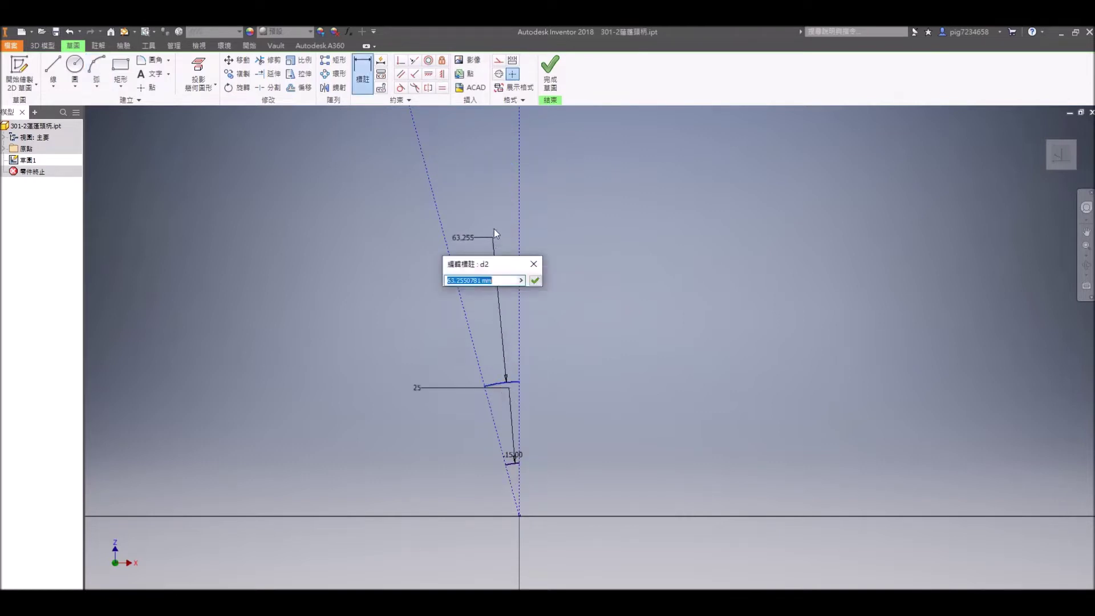
{"action": "type", "text": "95"}
{"action": "key", "text": "Return"}
{"action": "scroll", "coordinate": [531, 353], "scroll_direction": "down", "scroll_amount": 3}
{"action": "key", "text": "Escape"}
- Sketch a long, shallow three-point arc crossing the horizontal axis, bulging away from the vertical axis
{"action": "scroll", "coordinate": [491, 382], "scroll_direction": "up", "scroll_amount": 4}
{"action": "mouse_move", "coordinate": [513, 382]}
{"action": "middle_mouse_down"}
{"action": "mouse_move", "coordinate": [530, 323]}
{"action": "mouse_move", "coordinate": [498, 347]}
{"action": "mouse_move", "coordinate": [424, 276]}
{"action": "middle_mouse_up"}
{"action": "scroll", "coordinate": [507, 382], "scroll_direction": "down", "scroll_amount": 3}
{"action": "left_click", "coordinate": [97, 71]}
{"action": "left_click", "coordinate": [467, 465]}
{"action": "left_click", "coordinate": [223, 466]}
{"action": "left_click", "coordinate": [454, 210]}
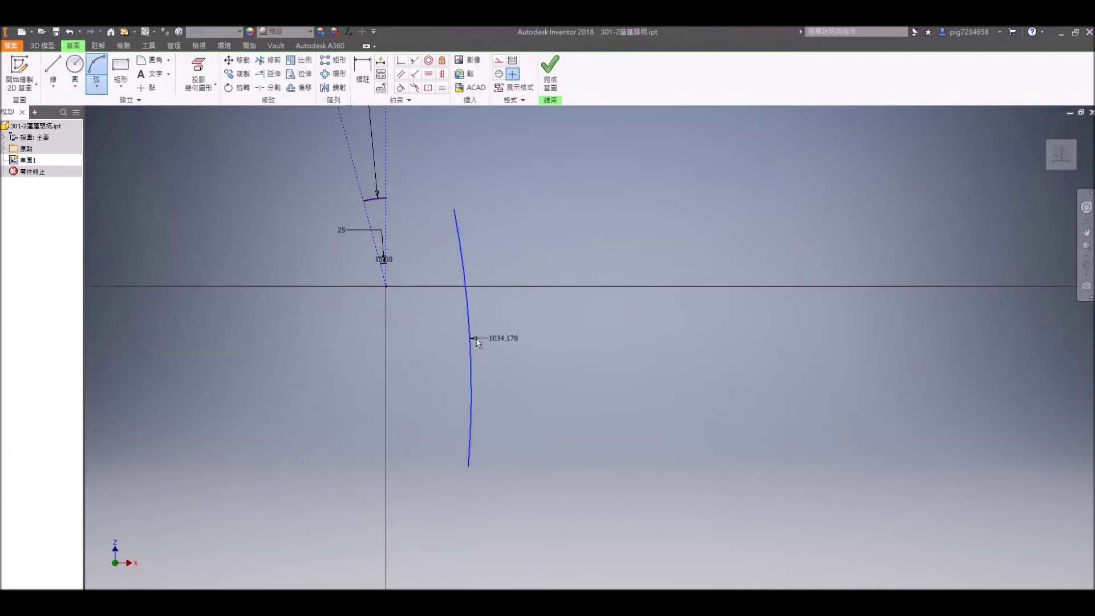
- Set the long arc's radius to 785 mm
{"action": "left_click", "coordinate": [492, 335]}
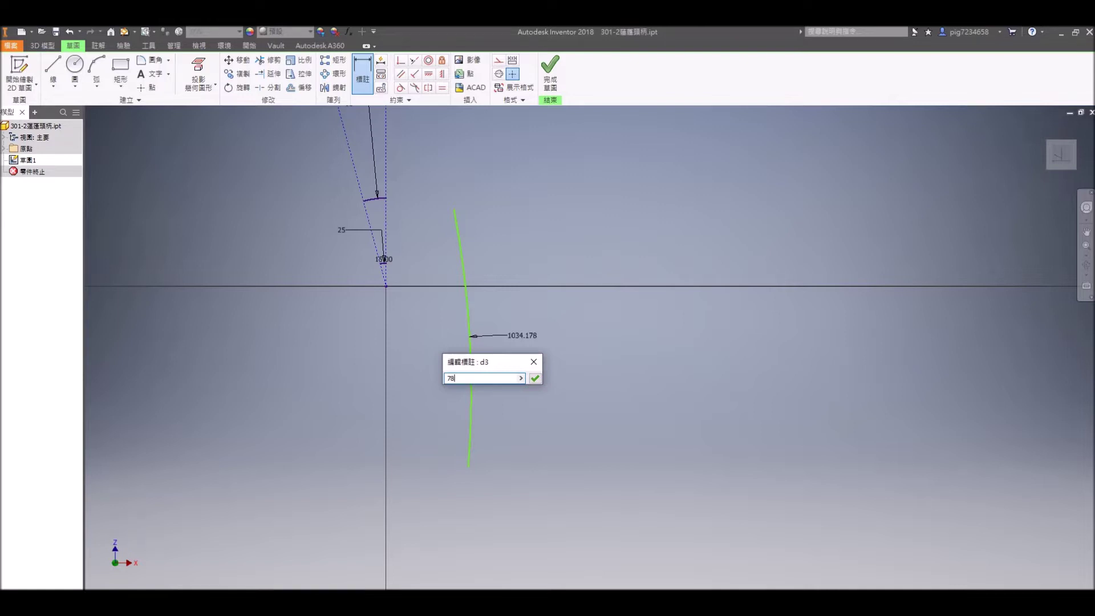
{"action": "type", "text": "5"}
{"action": "key", "text": "Return"}
{"action": "scroll", "coordinate": [497, 332], "scroll_direction": "up", "scroll_amount": 3}
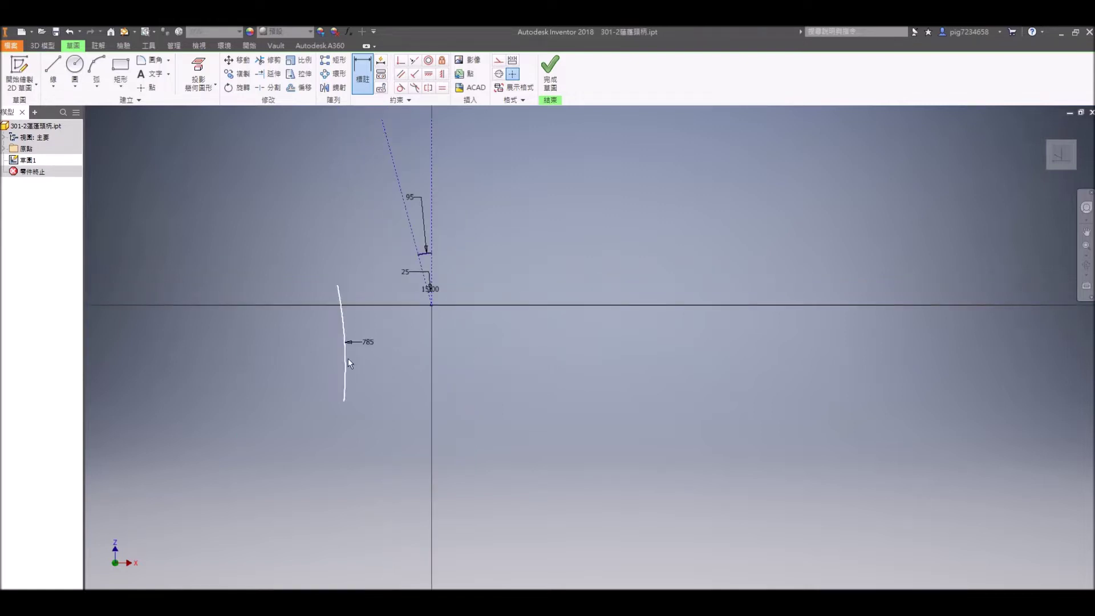
{"action": "key", "text": "Escape"}
- Reposition the 785 mm arc, dimension its lower end 45 mm from the vertical axis, and align that end horizontally with the arc's center
{"action": "mouse_move", "coordinate": [344, 361]}
{"action": "left_mouse_down"}
{"action": "mouse_move", "coordinate": [451, 356]}
{"action": "mouse_move", "coordinate": [367, 330]}
{"action": "mouse_move", "coordinate": [454, 315]}
{"action": "mouse_move", "coordinate": [408, 353]}
{"action": "mouse_move", "coordinate": [479, 313]}
{"action": "left_mouse_up"}
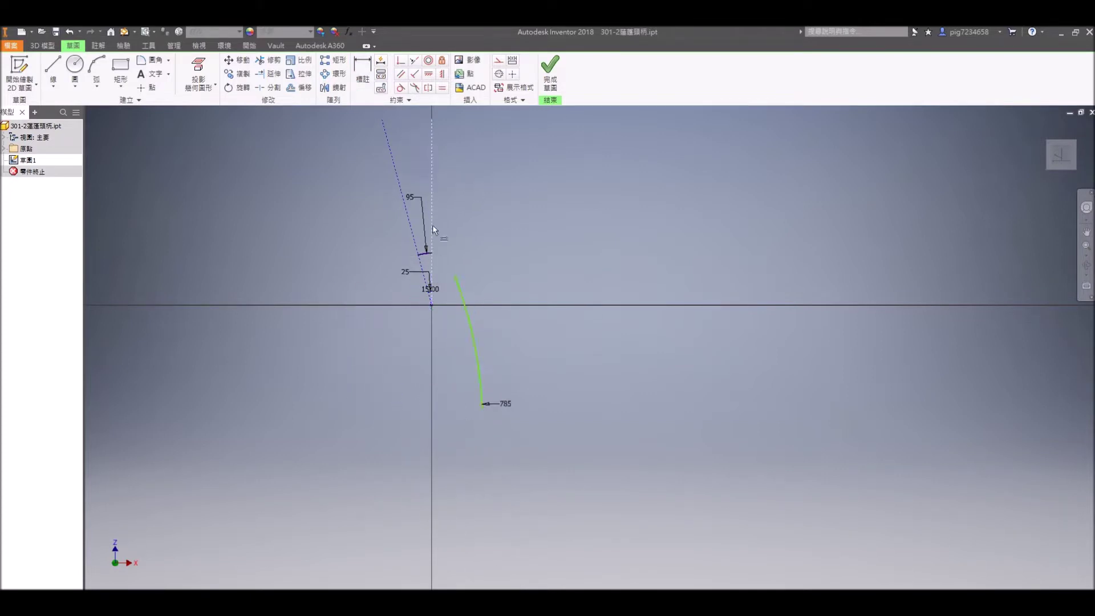
{"action": "key", "text": "d"}
{"action": "left_click", "coordinate": [484, 409]}
{"action": "left_click", "coordinate": [432, 434]}
{"action": "left_click", "coordinate": [470, 444]}
{"action": "type", "text": "45"}
{"action": "key", "text": "Return"}
{"action": "key", "text": "Escape"}
{"action": "scroll", "coordinate": [442, 359], "scroll_direction": "down", "scroll_amount": 4}
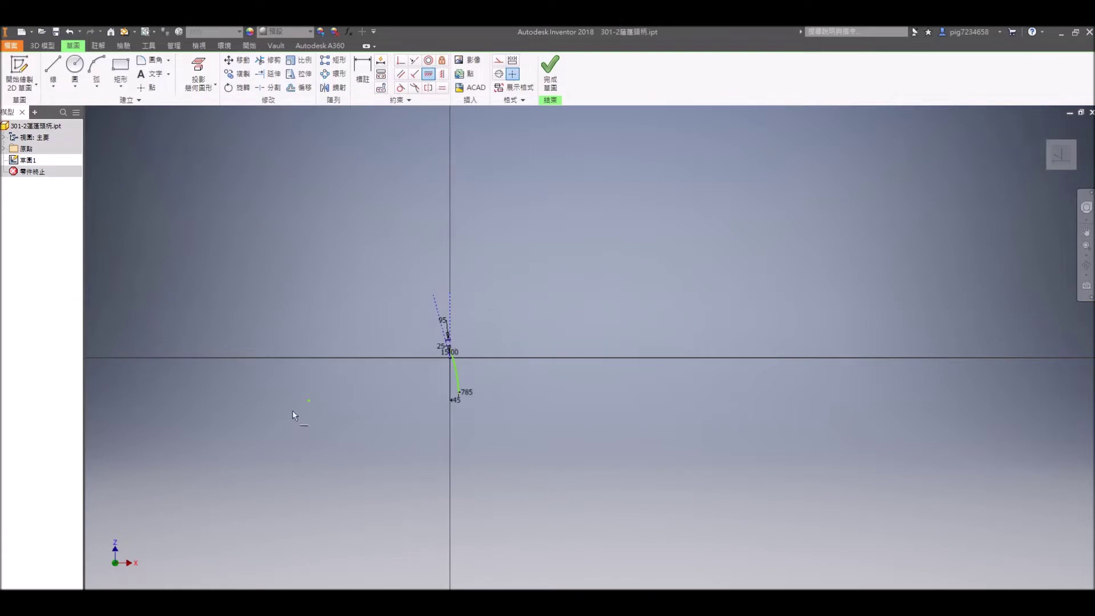
- Place a sketch point on the vertical construction line between the 25 mm and 95 mm arcs
{"action": "scroll", "coordinate": [459, 395], "scroll_direction": "up", "scroll_amount": 8}
{"action": "middle_click_drag", "start_coordinate": [378, 271], "coordinate": [220, 306]}
{"action": "left_click", "coordinate": [146, 87]}
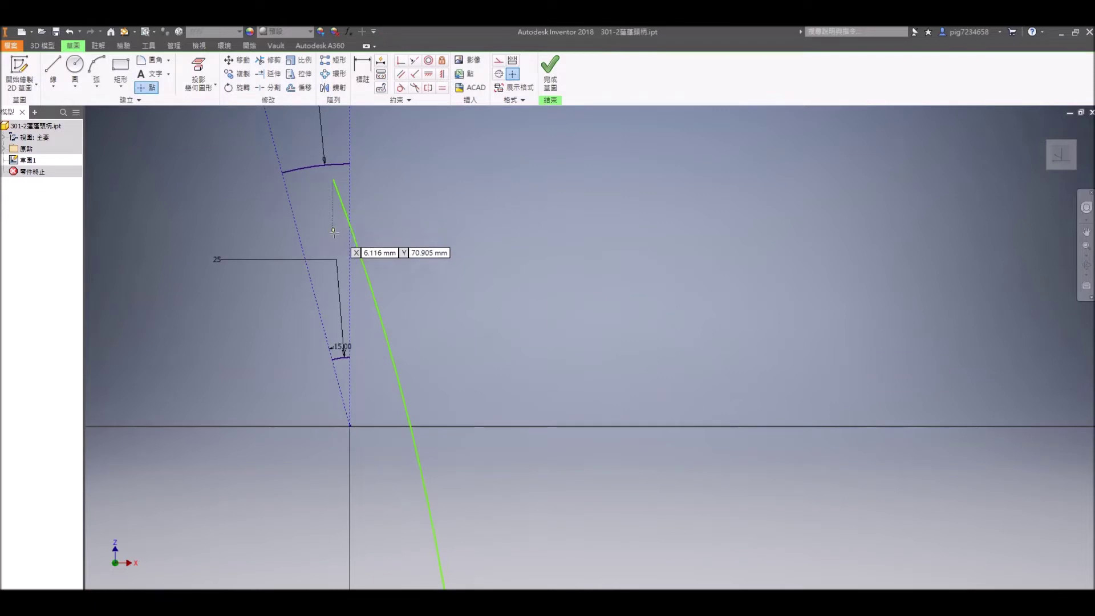
{"action": "left_click", "coordinate": [350, 287]}
- Dimension the sketch point 35 mm above the origin
{"action": "key", "text": "d"}
{"action": "left_click", "coordinate": [350, 288]}
{"action": "left_click", "coordinate": [349, 425]}
{"action": "left_click", "coordinate": [450, 369]}
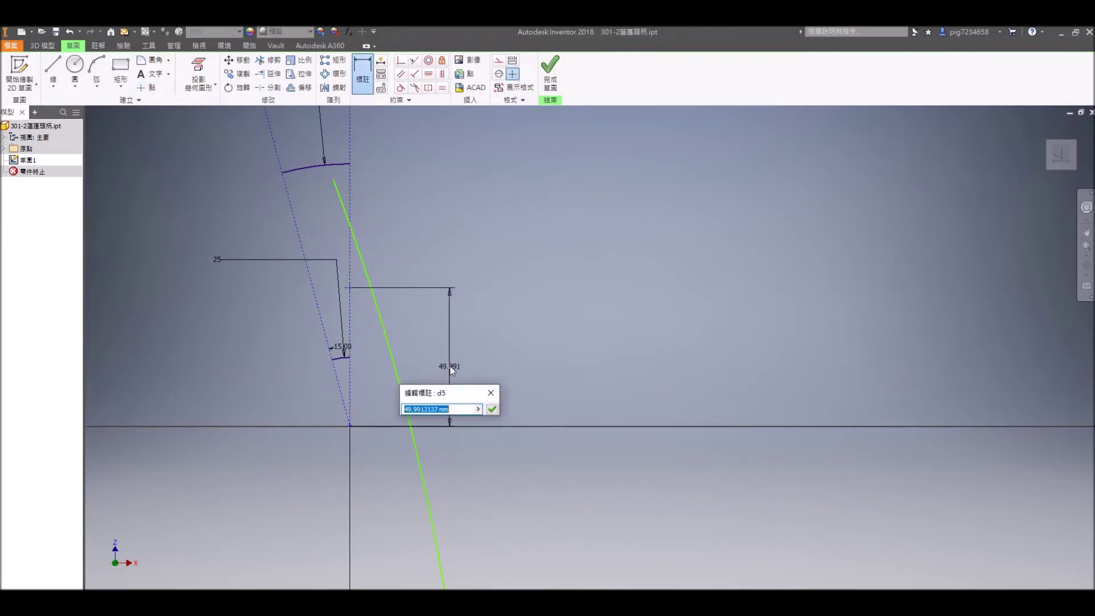
{"action": "type", "text": "35"}
{"action": "key", "text": "Return"}
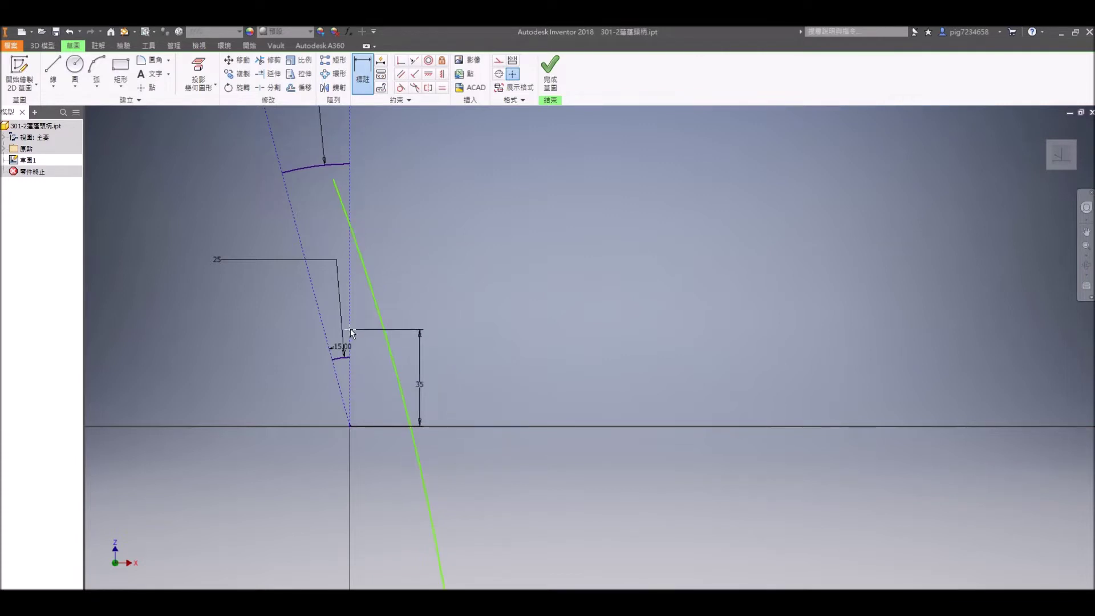
{"action": "mouse_move", "coordinate": [384, 334]}
{"action": "middle_mouse_down"}
{"action": "mouse_move", "coordinate": [430, 351]}
{"action": "mouse_move", "coordinate": [472, 466]}
{"action": "middle_mouse_up"}
{"action": "scroll", "coordinate": [472, 466], "scroll_direction": "up", "scroll_amount": 1}
{"action": "scroll", "coordinate": [473, 468], "scroll_direction": "down", "scroll_amount": 5}
{"action": "scroll", "coordinate": [471, 459], "scroll_direction": "up", "scroll_amount": 5}
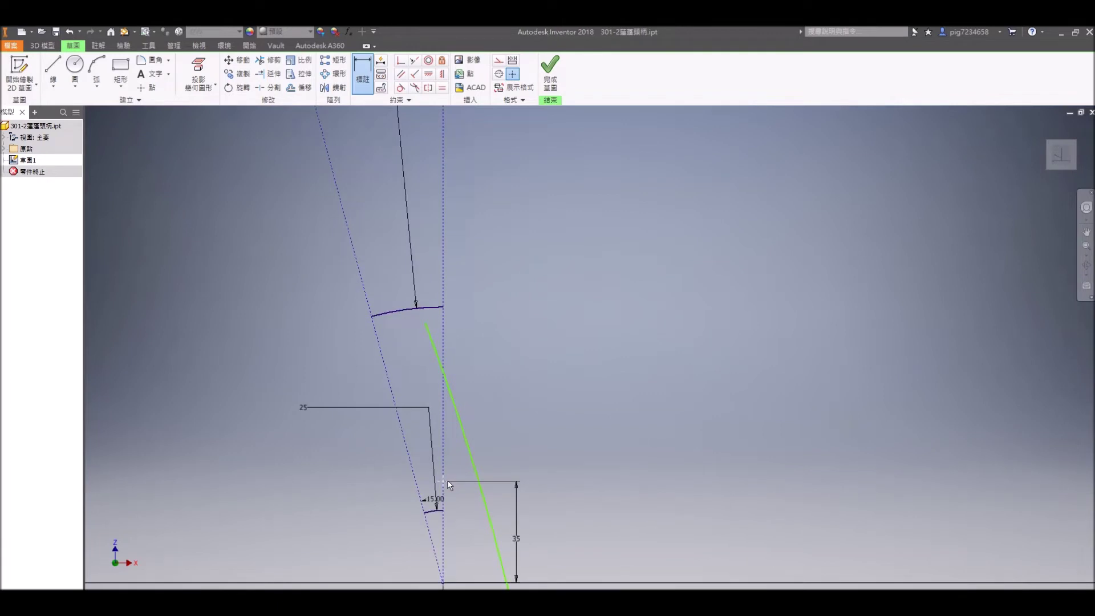
{"action": "key", "text": "Escape"}
{"action": "key", "text": "d"}
{"action": "middle_click_drag", "start_coordinate": [476, 542], "coordinate": [418, 453]}
{"action": "key", "text": "Escape"}
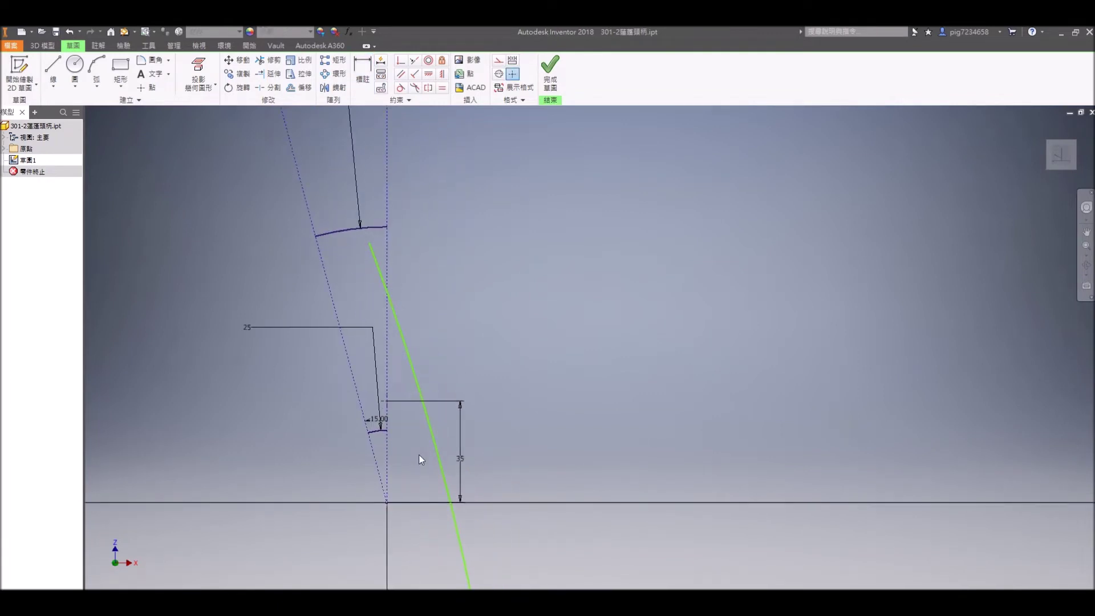
- Replace the point's dimension from the origin with a 35 mm vertical dimension from the 25 mm arc's end on the vertical line
{"action": "scroll", "coordinate": [418, 454], "scroll_direction": "down", "scroll_amount": 3}
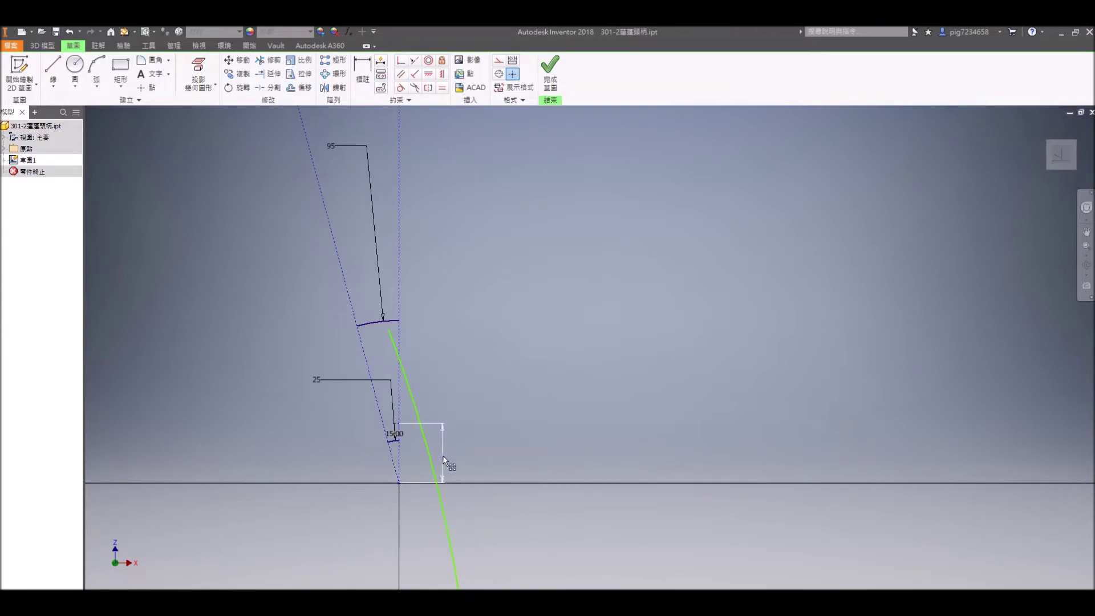
{"action": "key", "text": "d"}
{"action": "left_click", "coordinate": [398, 425]}
{"action": "left_click", "coordinate": [401, 440]}
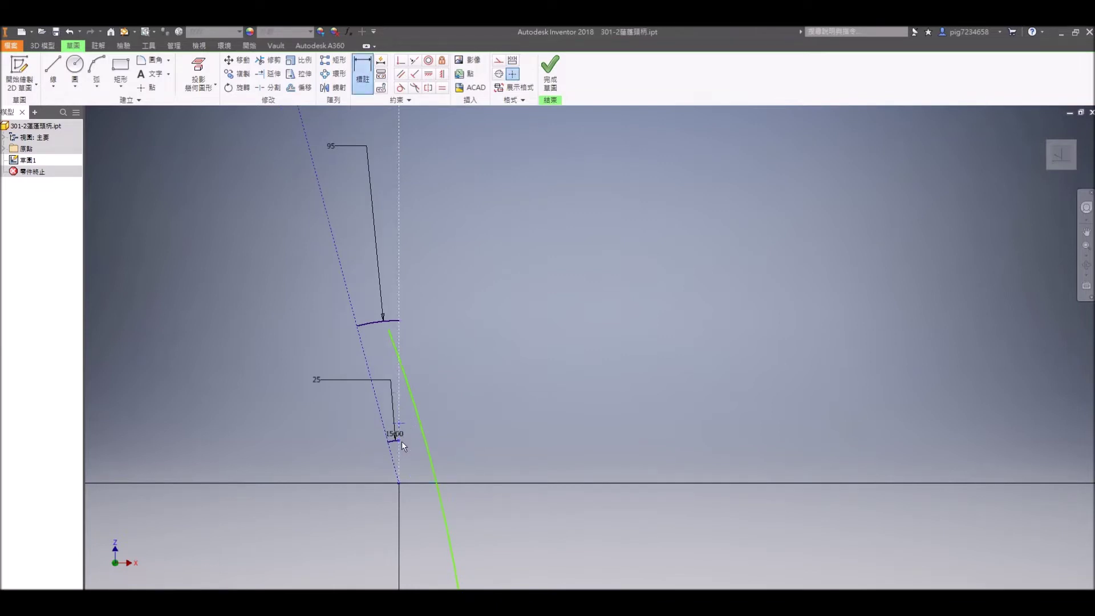
{"action": "left_click", "coordinate": [471, 429]}
{"action": "type", "text": "35"}
{"action": "key", "text": "Return"}
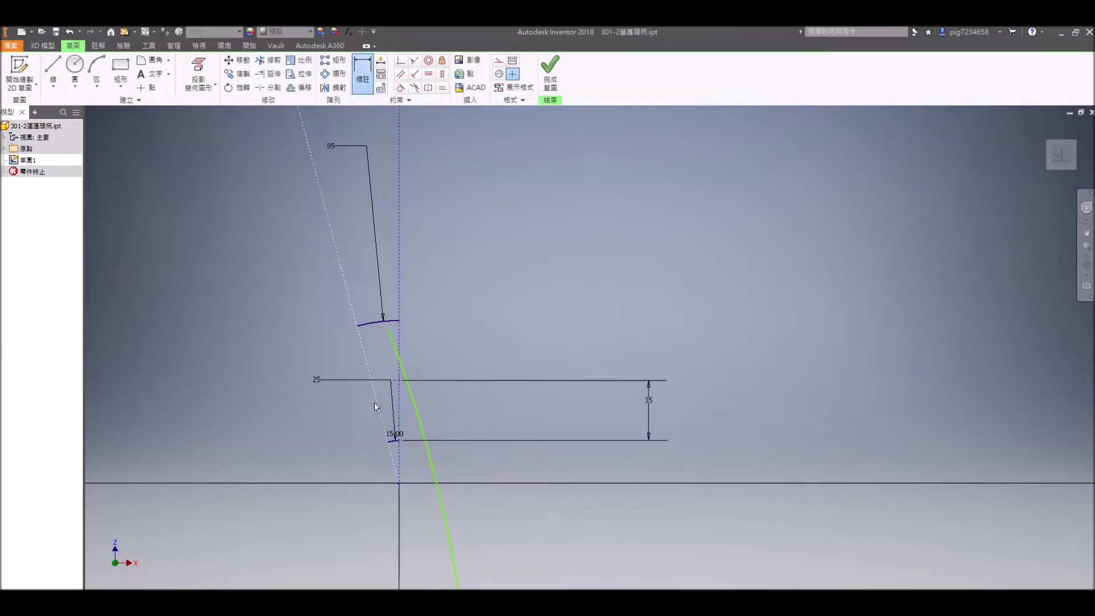
- Dimension the vertical distance between the sketch point and the 785 mm arc's lower end as 175 mm
{"action": "scroll", "coordinate": [402, 387], "scroll_direction": "down", "scroll_amount": 5}
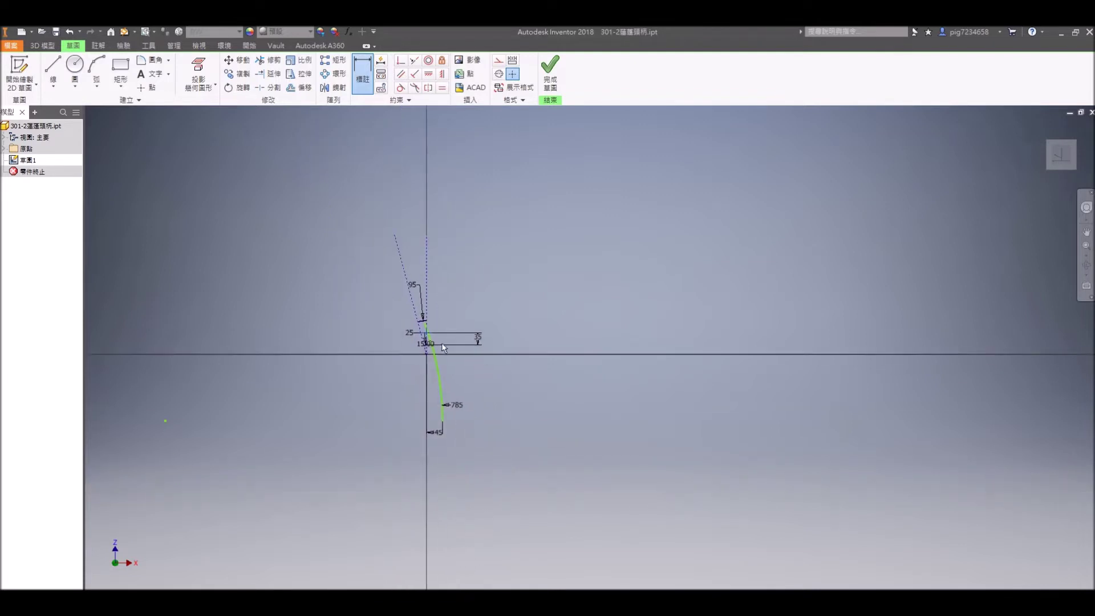
{"action": "left_click", "coordinate": [443, 419]}
{"action": "left_click", "coordinate": [531, 398]}
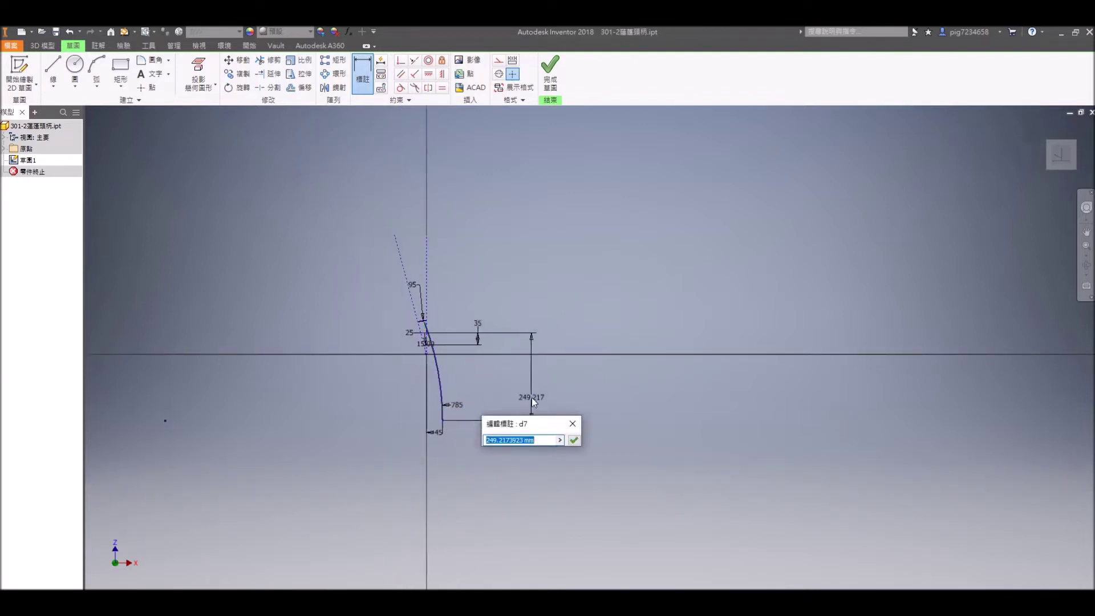
{"action": "type", "text": "175"}
{"action": "key", "text": "Return"}
{"action": "scroll", "coordinate": [509, 341], "scroll_direction": "up", "scroll_amount": 3}
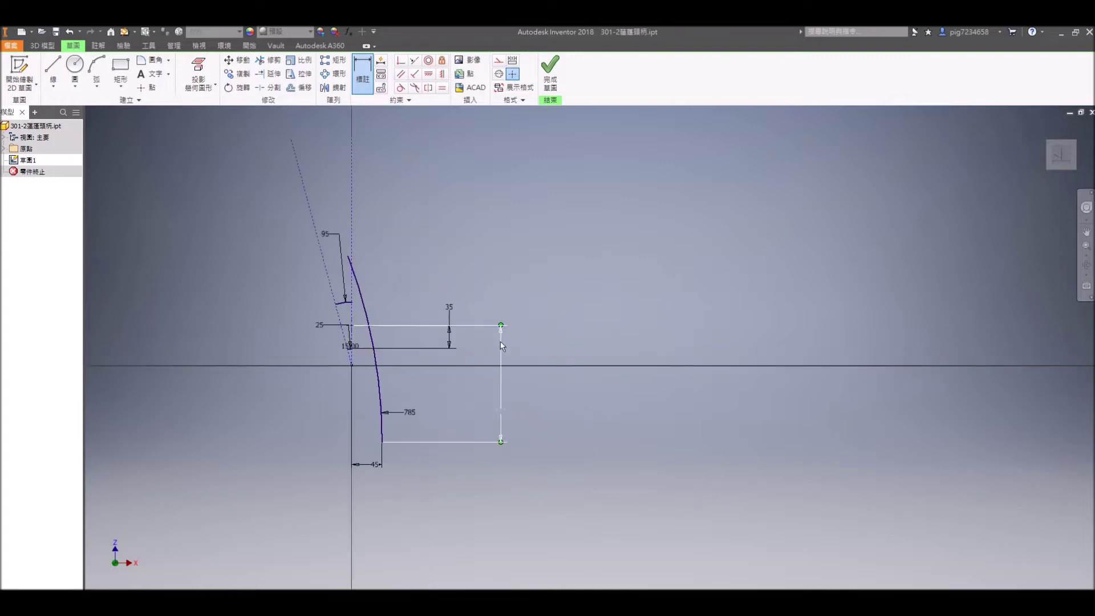
{"action": "scroll", "coordinate": [409, 327], "scroll_direction": "up", "scroll_amount": 3}
{"action": "key", "text": "Escape"}
- Shorten the 785 mm arc from its upper end to just below the 25 mm arc's level and convert it to construction geometry
{"action": "middle_click_drag", "start_coordinate": [381, 316], "coordinate": [409, 281]}
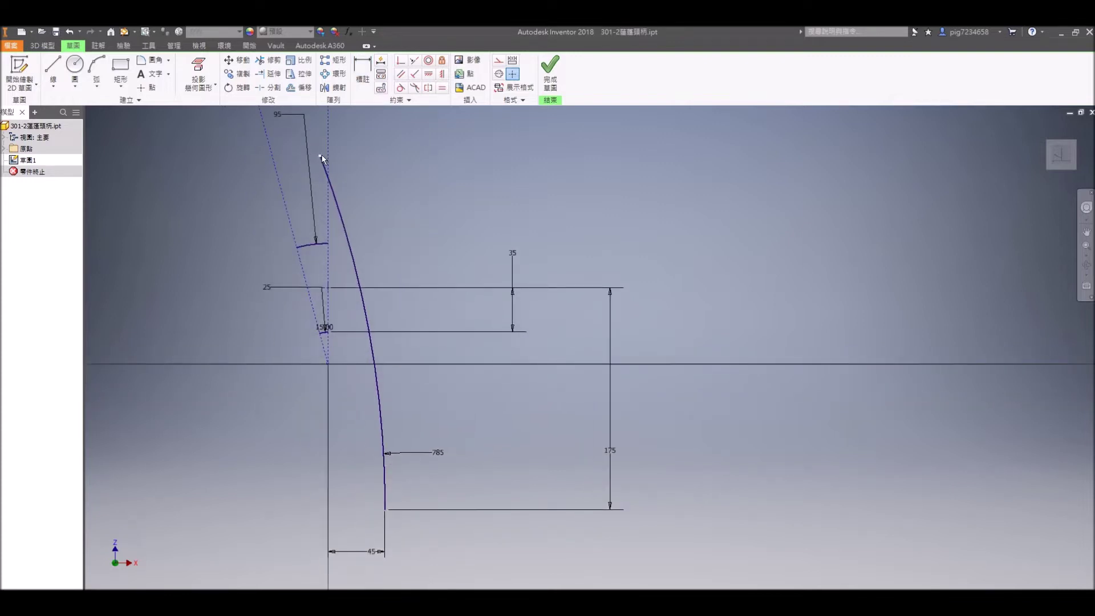
{"action": "right_click", "coordinate": [380, 380]}
{"action": "left_click", "coordinate": [378, 384]}
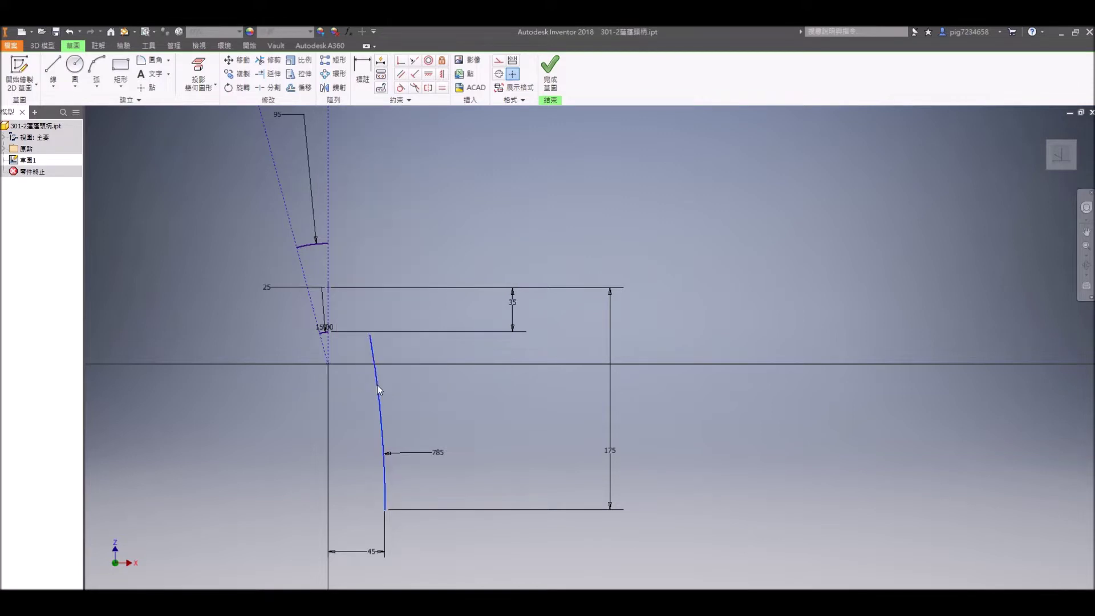
{"action": "right_click", "coordinate": [377, 384]}
{"action": "left_click", "coordinate": [430, 395]}
- Offset the 785 mm construction arc outward and set the new arc's radius to 800 mm
{"action": "middle_click_drag", "start_coordinate": [387, 321], "coordinate": [435, 276]}
{"action": "left_click", "coordinate": [292, 87]}
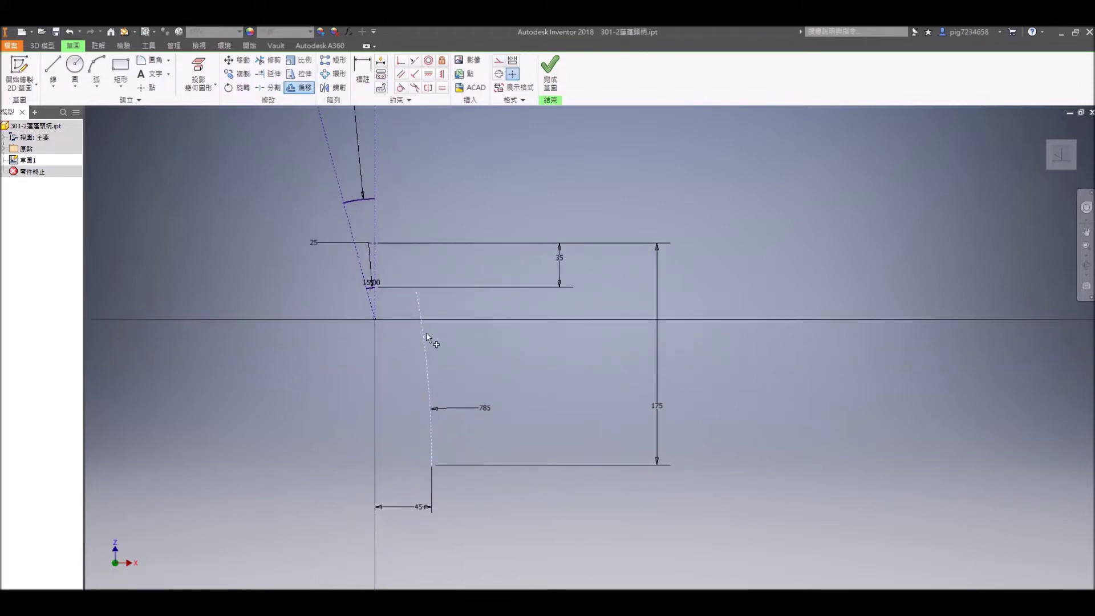
{"action": "left_click", "coordinate": [471, 346]}
{"action": "key", "text": "d"}
{"action": "left_click", "coordinate": [471, 351]}
{"action": "left_click", "coordinate": [491, 355]}
{"action": "type", "text": "800"}
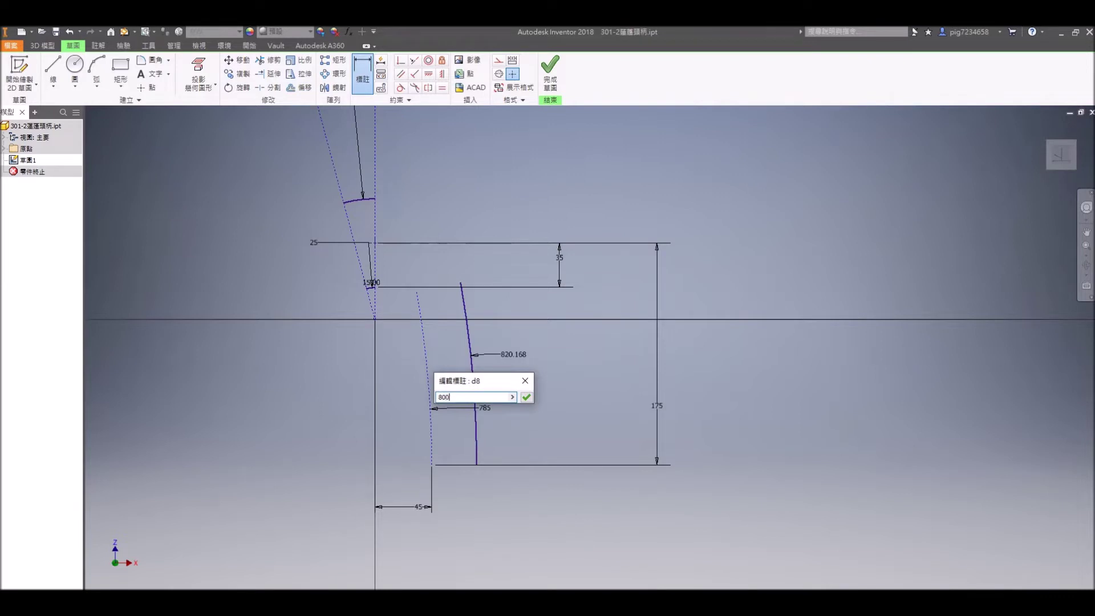
{"action": "key", "text": "Return"}
{"action": "key", "text": "Escape"}
- Offset the 785 mm construction arc inward and set the new arc's radius to 770 mm
{"action": "left_click", "coordinate": [299, 87]}
{"action": "left_click", "coordinate": [423, 336]}
{"action": "left_click", "coordinate": [399, 340]}
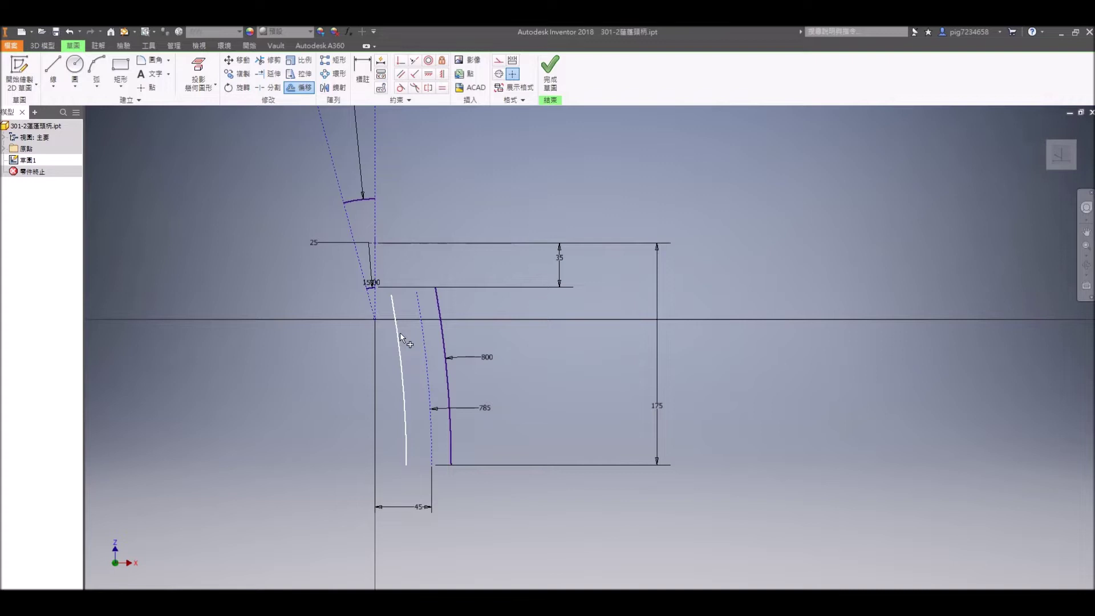
{"action": "key", "text": "d"}
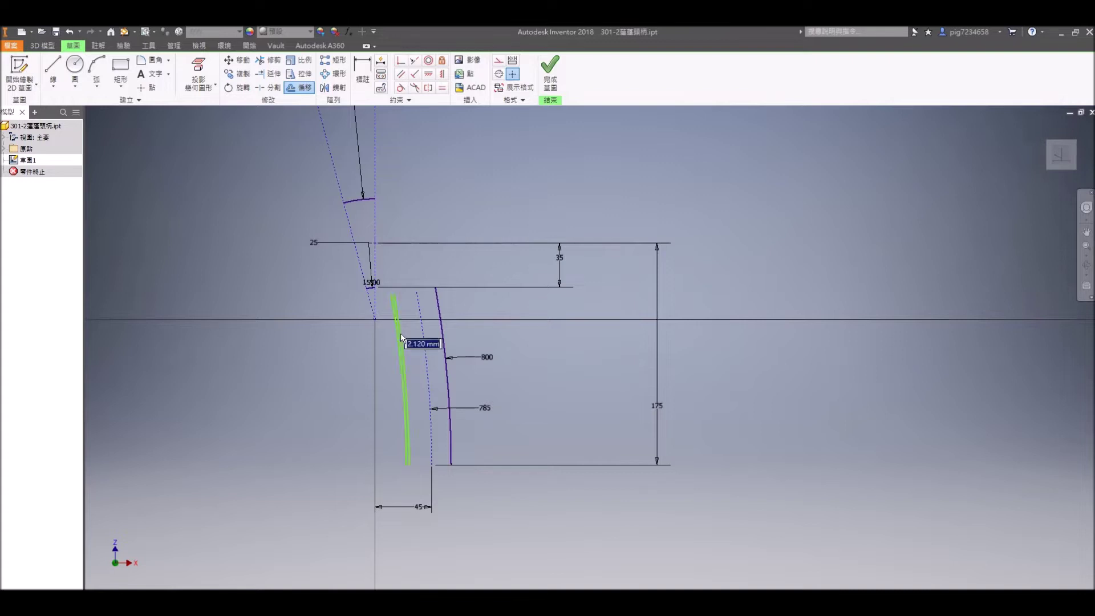
{"action": "left_click", "coordinate": [402, 351]}
{"action": "left_click", "coordinate": [480, 343]}
{"action": "type", "text": "770"}
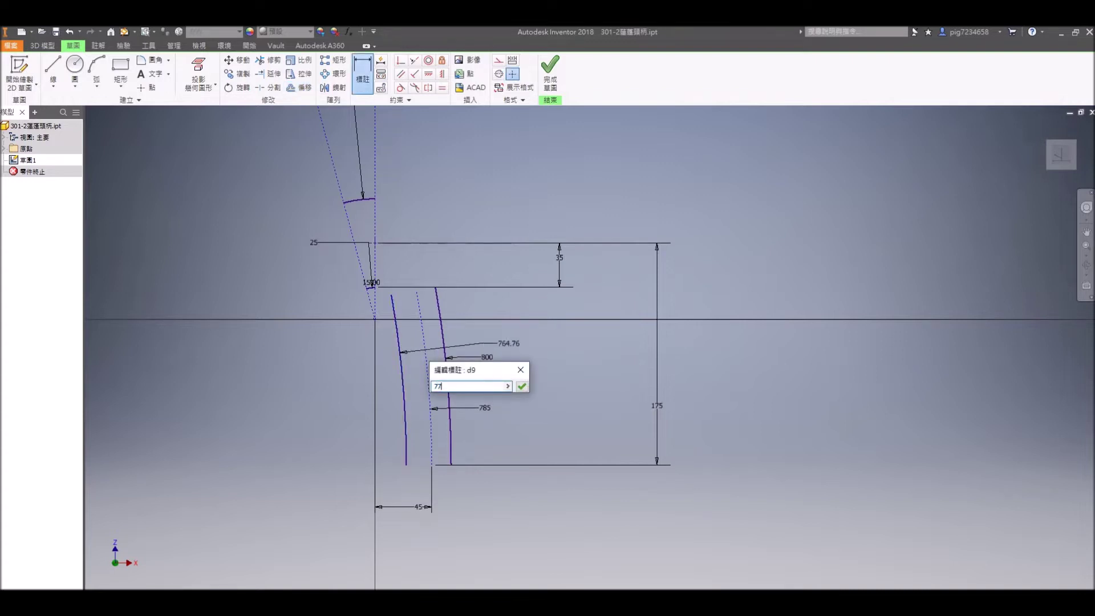
{"action": "key", "text": "Return"}
{"action": "key", "text": "Escape"}
- Shorten the 770 mm arc's upper end and sketch an arc joining it to the 25 mm arc's end on the vertical line
{"action": "scroll", "coordinate": [445, 303], "scroll_direction": "down", "scroll_amount": 3}
{"action": "left_click", "coordinate": [97, 70]}
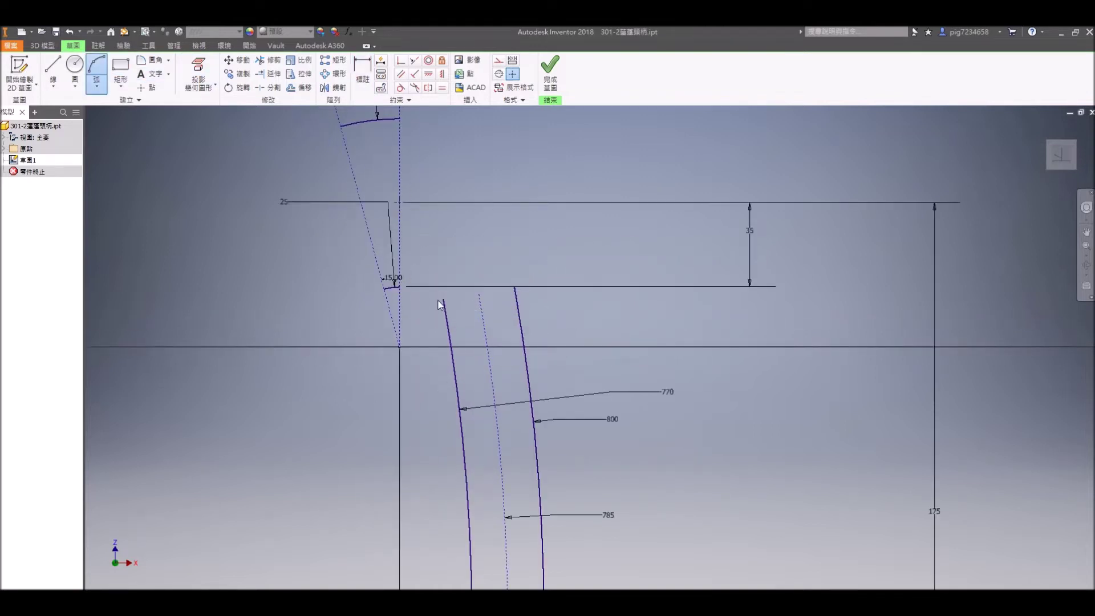
{"action": "key", "text": "Escape"}
{"action": "left_click", "coordinate": [112, 82]}
{"action": "left_click", "coordinate": [97, 69]}
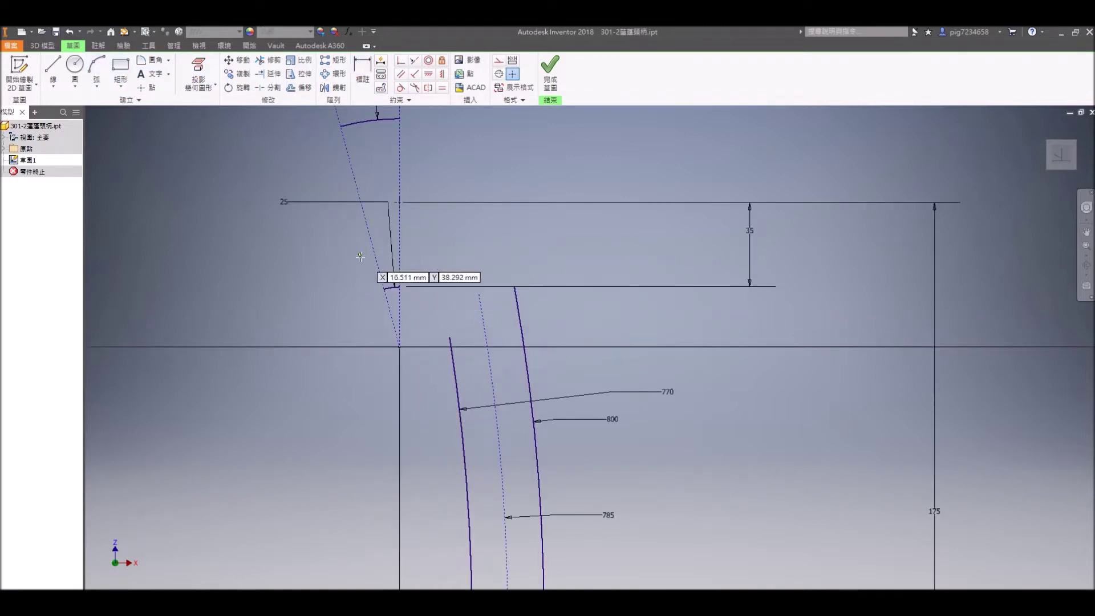
{"action": "left_click", "coordinate": [399, 286]}
{"action": "left_click", "coordinate": [450, 337]}
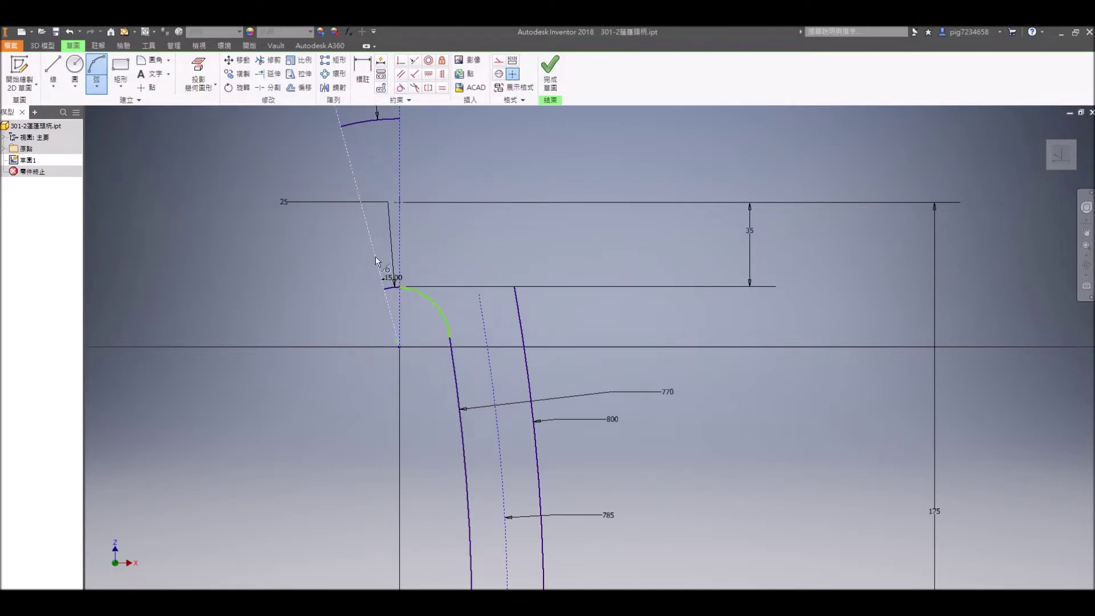
- Make the arc joining the 25 mm arc to the 770 mm arc tangent to the 770 mm arc
{"action": "left_click", "coordinate": [400, 87]}
{"action": "left_click", "coordinate": [452, 333]}
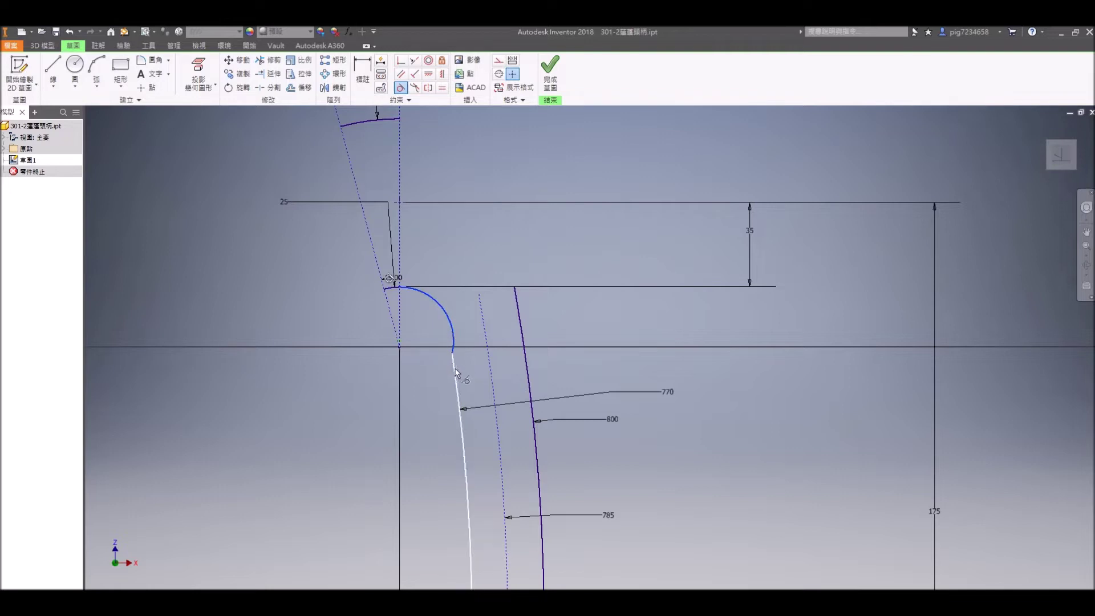
{"action": "left_click", "coordinate": [457, 374]}
{"action": "scroll", "coordinate": [456, 372], "scroll_direction": "up", "scroll_amount": 3}
- Sketch an arc joining the 95 mm arc's end on the vertical line to the 800 mm arc's upper end, and make it tangent to the 800 mm arc
{"action": "left_click", "coordinate": [96, 73]}
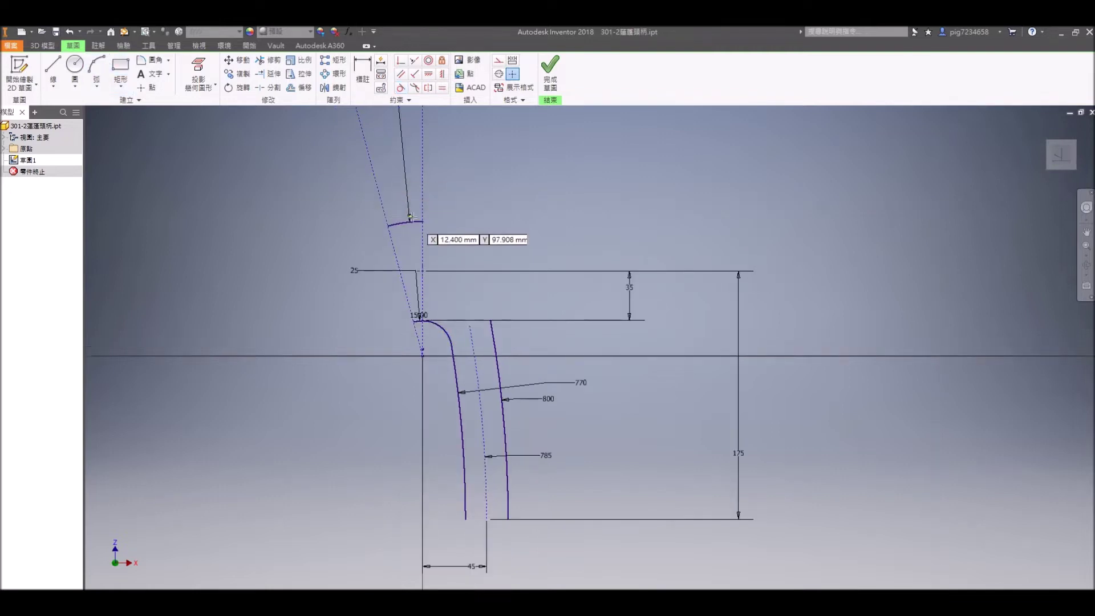
{"action": "left_click", "coordinate": [422, 221]}
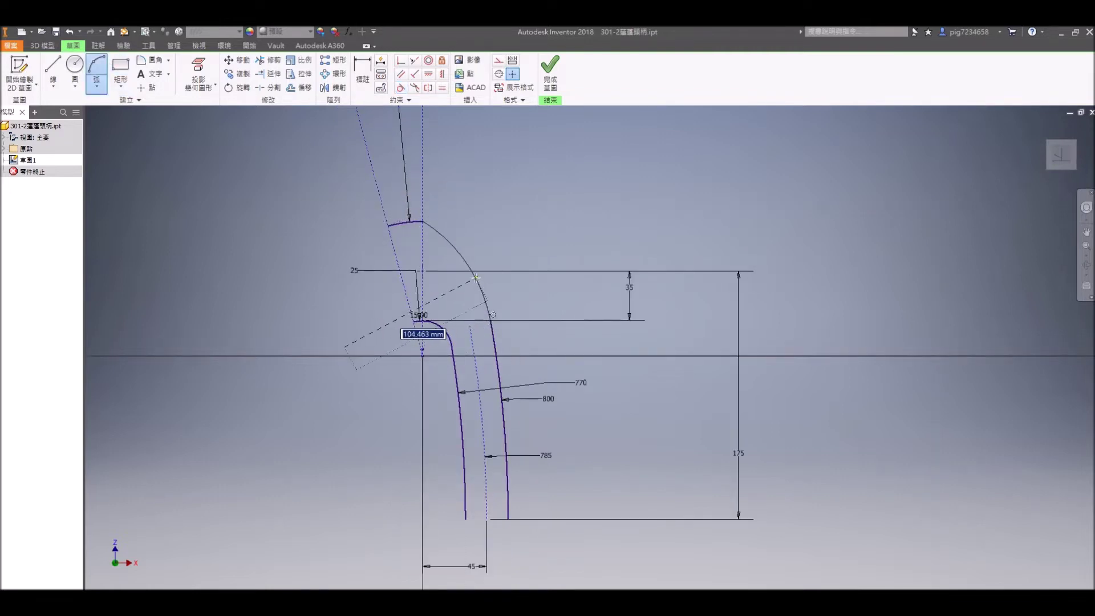
{"action": "left_click", "coordinate": [490, 320]}
{"action": "left_click", "coordinate": [400, 88]}
{"action": "left_click", "coordinate": [436, 234]}
{"action": "left_click", "coordinate": [488, 300]}
- Close the handle's lower end with a horizontal line between the ends of the 770 mm and 800 mm arcs
{"action": "scroll", "coordinate": [504, 321], "scroll_direction": "up", "scroll_amount": 3}
{"action": "mouse_move", "coordinate": [504, 320]}
{"action": "middle_mouse_down"}
{"action": "mouse_move", "coordinate": [445, 194]}
{"action": "mouse_move", "coordinate": [430, 254]}
{"action": "middle_mouse_up"}
{"action": "scroll", "coordinate": [438, 375], "scroll_direction": "down", "scroll_amount": 5}
{"action": "scroll", "coordinate": [437, 375], "scroll_direction": "up", "scroll_amount": 3}
{"action": "middle_click_drag", "start_coordinate": [430, 390], "coordinate": [389, 496]}
{"action": "key", "text": "l"}
{"action": "left_click", "coordinate": [333, 466]}
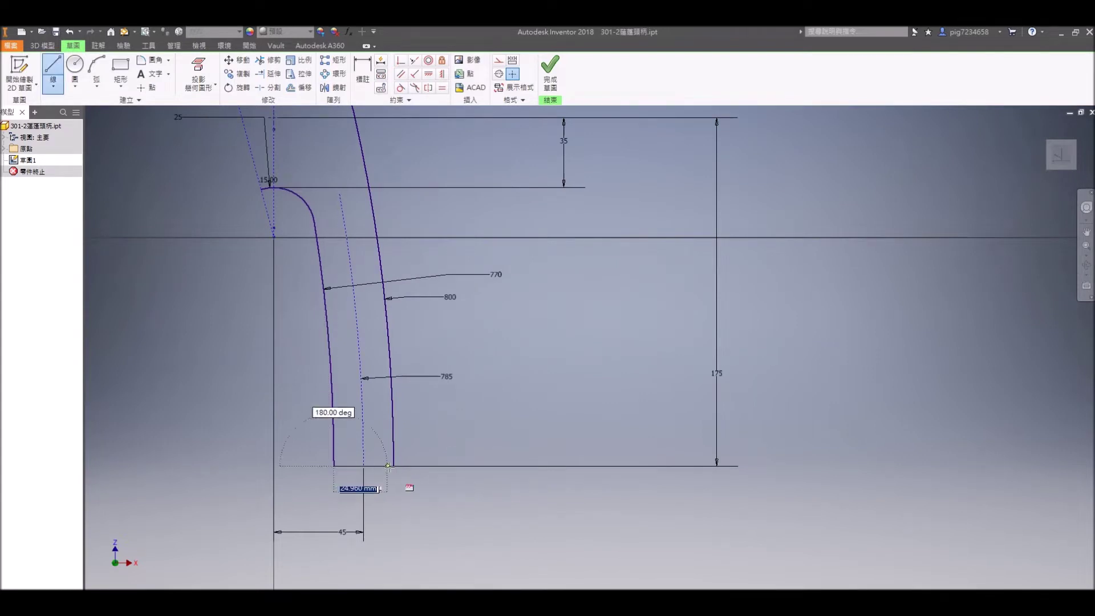
{"action": "left_click", "coordinate": [393, 466]}
{"action": "scroll", "coordinate": [399, 466], "scroll_direction": "up", "scroll_amount": 3}
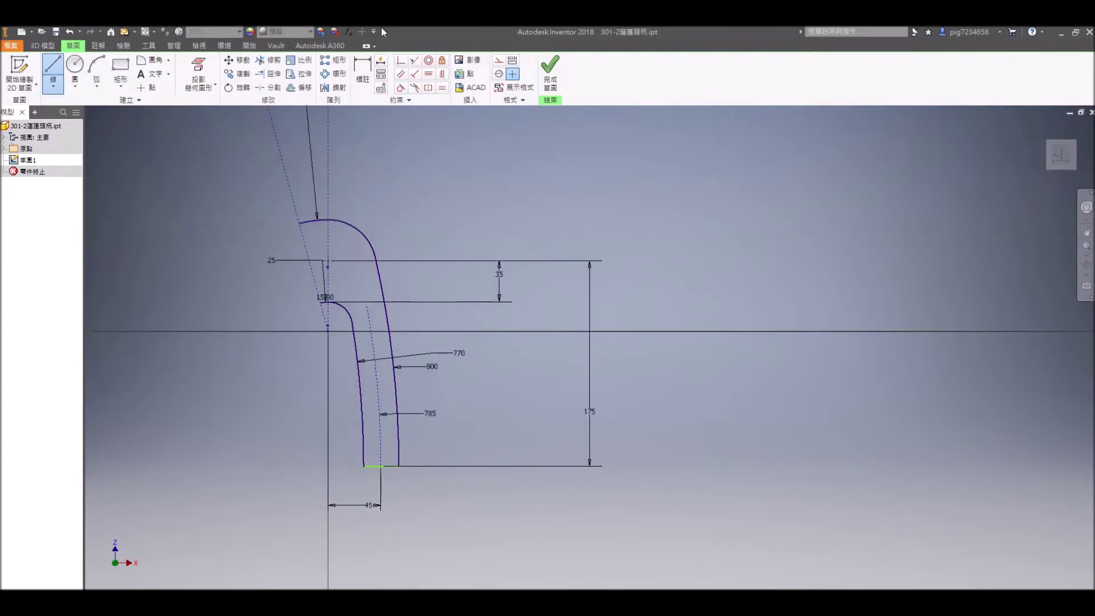
{"action": "key", "text": "Escape"}
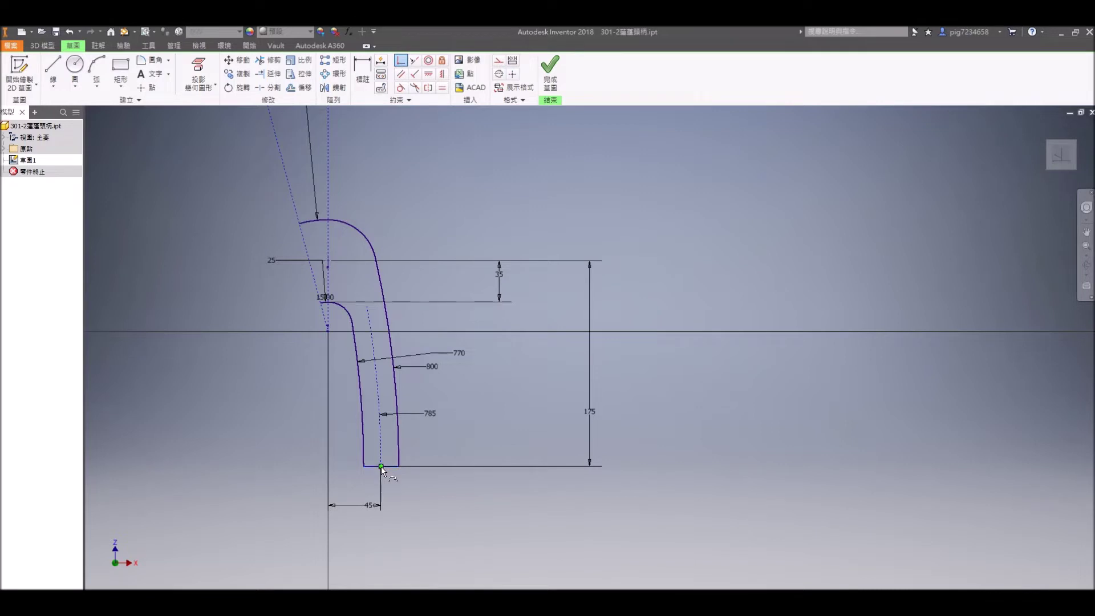
{"action": "scroll", "coordinate": [343, 487], "scroll_direction": "up", "scroll_amount": 2}
{"action": "middle_click_drag", "start_coordinate": [344, 487], "coordinate": [666, 408]}
{"action": "scroll", "coordinate": [489, 395], "scroll_direction": "up", "scroll_amount": 2}
{"action": "key", "text": "Escape"}
- Sketch a horizontal line and two slanted lines fanning out toward the handle from the 785 mm arc's centre point
{"action": "scroll", "coordinate": [312, 391], "scroll_direction": "down", "scroll_amount": 3}
{"action": "scroll", "coordinate": [309, 392], "scroll_direction": "down", "scroll_amount": 3}
{"action": "middle_click_drag", "start_coordinate": [316, 396], "coordinate": [554, 415]}
{"action": "key", "text": "l"}
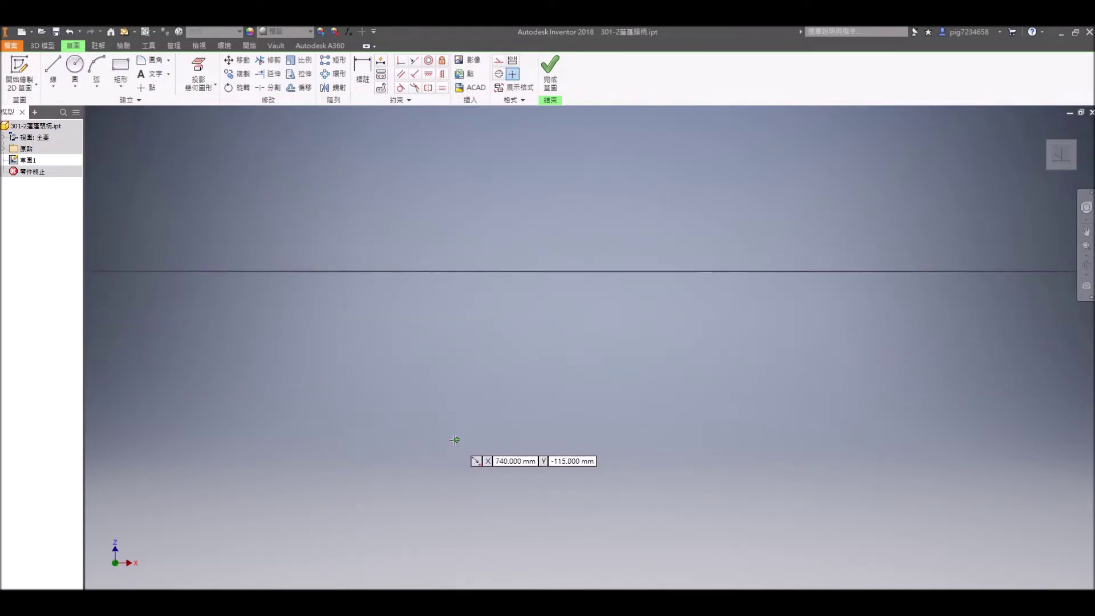
{"action": "left_click", "coordinate": [456, 440]}
{"action": "left_click", "coordinate": [550, 440]}
{"action": "key", "text": "Escape"}
{"action": "key", "text": "l"}
{"action": "left_click", "coordinate": [456, 440]}
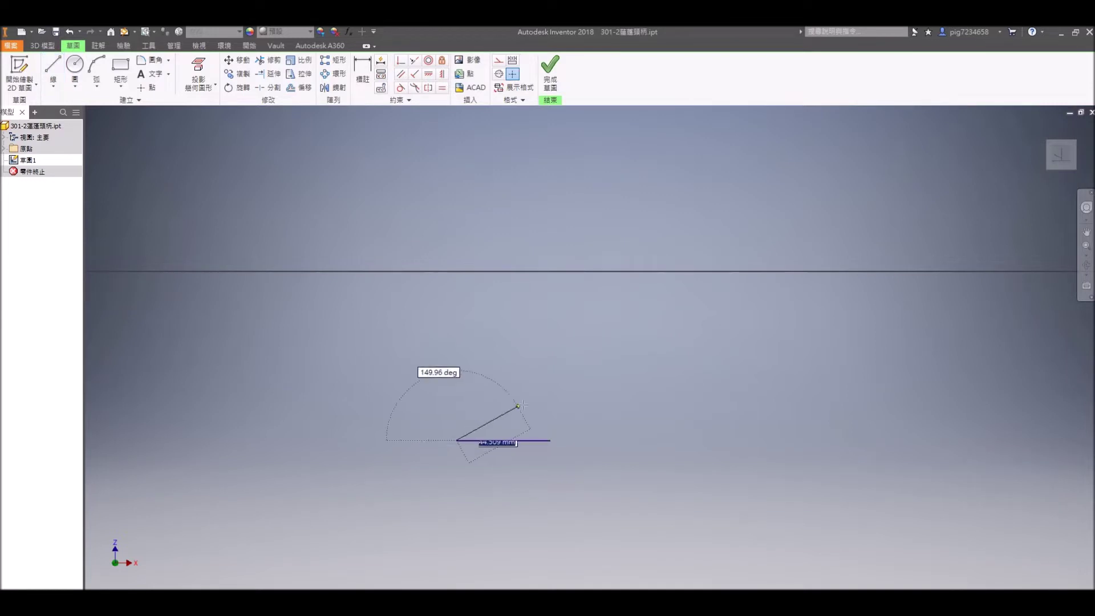
{"action": "left_click", "coordinate": [558, 400]}
{"action": "key", "text": "Escape"}
{"action": "key", "text": "l"}
{"action": "left_click", "coordinate": [456, 440]}
{"action": "left_click", "coordinate": [553, 351]}
{"action": "key", "text": "Escape"}
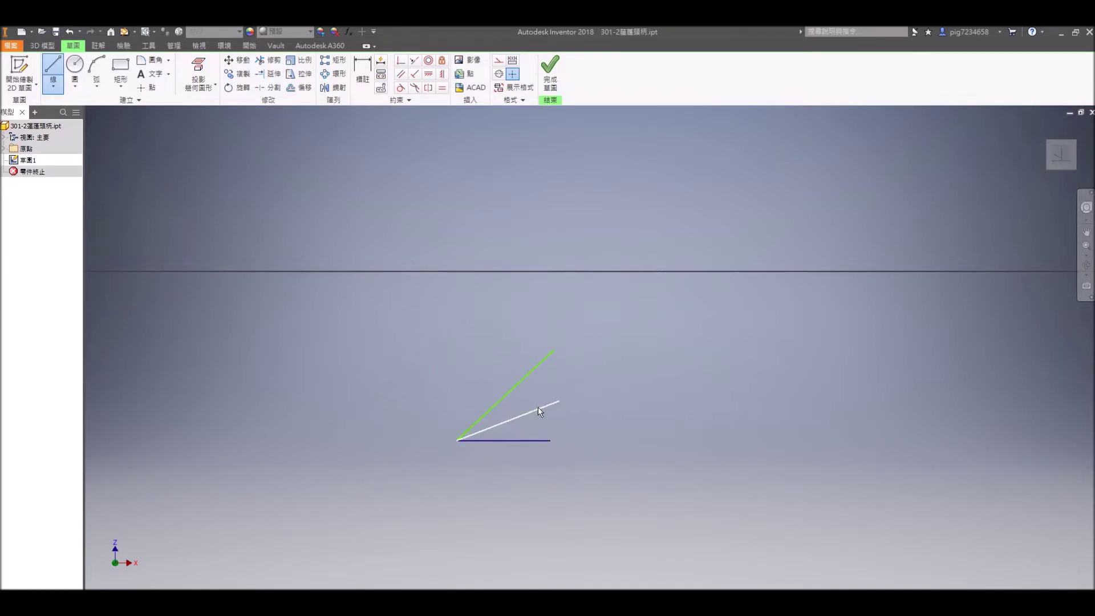
- Dimension the angle between the horizontal line and the lower slanted line as 5°
{"action": "key", "text": "d"}
{"action": "left_click", "coordinate": [537, 409]}
{"action": "left_click", "coordinate": [569, 413]}
{"action": "type", "text": "5"}
{"action": "key", "text": "Return"}
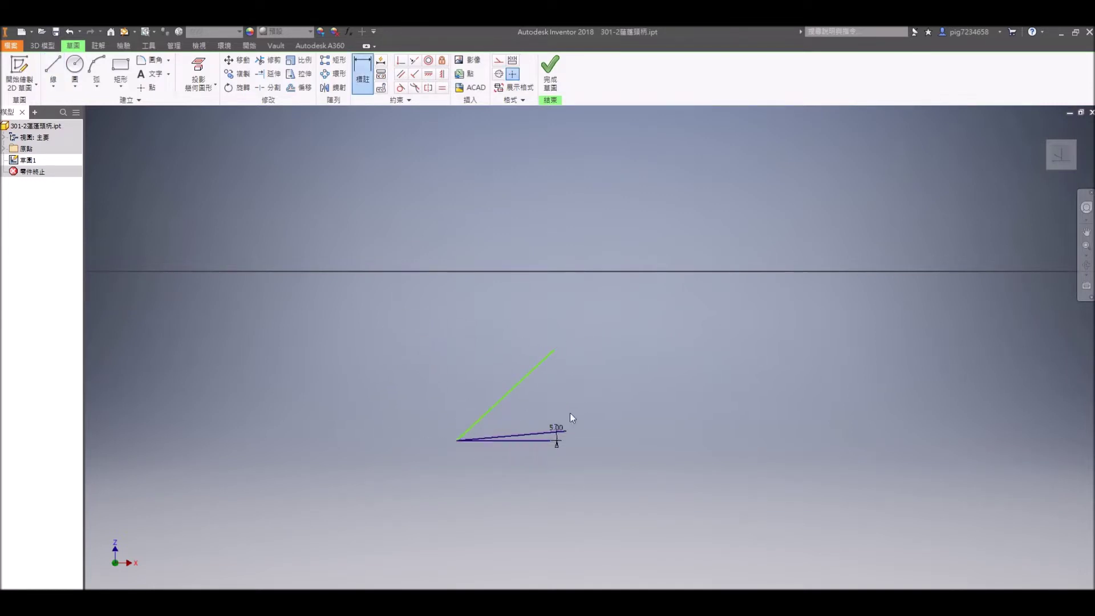
{"action": "key", "text": "Escape"}
- Dimension the angle between the horizontal line and the upper slanted line as 9°
{"action": "key", "text": "d"}
{"action": "left_click", "coordinate": [526, 381]}
{"action": "left_click", "coordinate": [533, 441]}
{"action": "left_click", "coordinate": [647, 401]}
{"action": "type", "text": "9"}
{"action": "key", "text": "Return"}
{"action": "key", "text": "Escape"}
- Convert the three lines at the 785 mm arc's centre to construction geometry
{"action": "left_click_drag", "start_coordinate": [624, 370], "coordinate": [513, 524]}
{"action": "right_click", "coordinate": [531, 433]}
{"action": "left_click", "coordinate": [570, 434]}
- Convert the line closing the handle's lower end to construction geometry
{"action": "scroll", "coordinate": [569, 434], "scroll_direction": "down", "scroll_amount": 6}
{"action": "middle_click_drag", "start_coordinate": [802, 430], "coordinate": [669, 418]}
{"action": "scroll", "coordinate": [670, 422], "scroll_direction": "up", "scroll_amount": 5}
{"action": "right_click", "coordinate": [586, 435]}
{"action": "left_click", "coordinate": [572, 435]}
{"action": "right_click", "coordinate": [573, 434]}
{"action": "left_click", "coordinate": [623, 433]}
{"action": "scroll", "coordinate": [595, 417], "scroll_direction": "down", "scroll_amount": 3}
- Convert the 770 mm arc, its tangent joining arc and the 25 mm arc to construction geometry
{"action": "scroll", "coordinate": [567, 280], "scroll_direction": "up", "scroll_amount": 5}
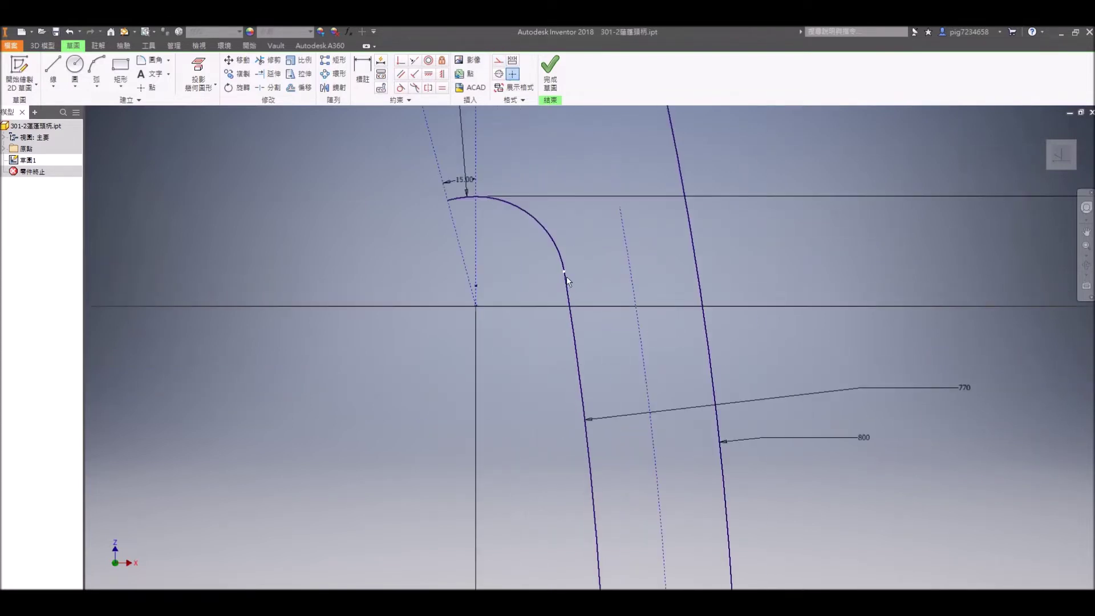
{"action": "left_click_drag", "start_coordinate": [485, 186], "coordinate": [486, 187]}
{"action": "right_click", "coordinate": [490, 199]}
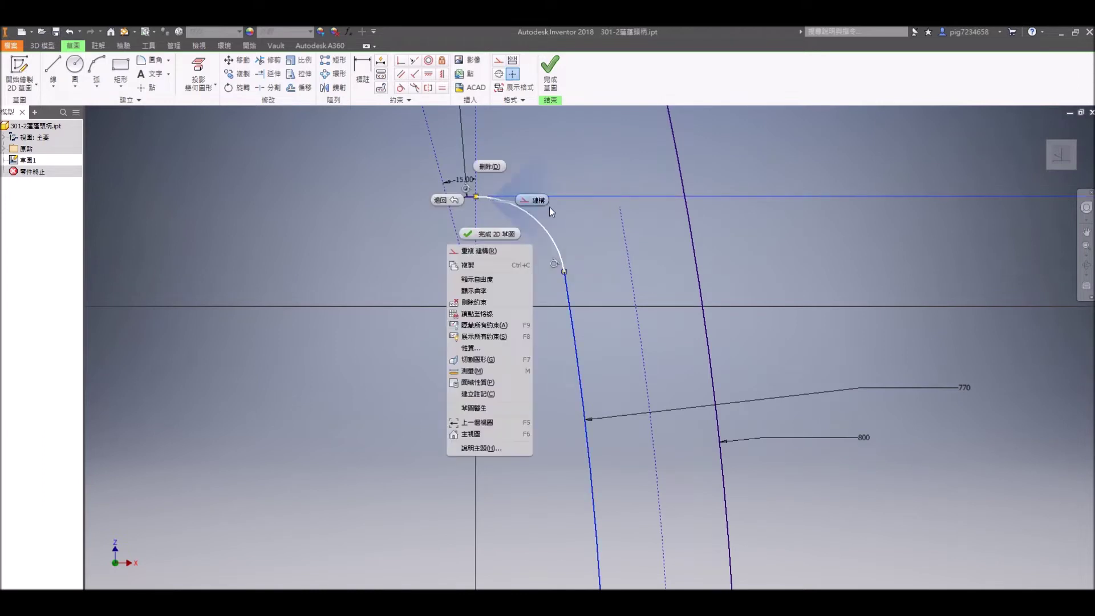
{"action": "left_click", "coordinate": [549, 207]}
{"action": "right_click", "coordinate": [461, 197]}
{"action": "left_click", "coordinate": [508, 201]}
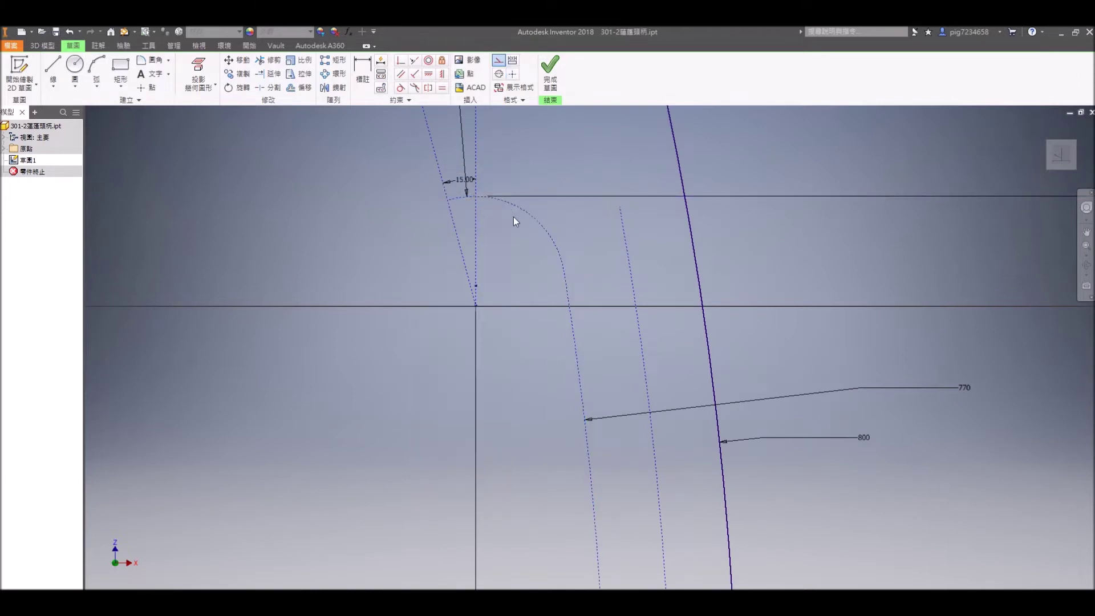
- Sketch a line along the 15° construction line, from the 95 mm arc's end to the 25 mm arc's end
{"action": "scroll", "coordinate": [512, 216], "scroll_direction": "down", "scroll_amount": 3}
{"action": "middle_click_drag", "start_coordinate": [561, 228], "coordinate": [598, 378]}
{"action": "scroll", "coordinate": [488, 226], "scroll_direction": "up", "scroll_amount": 3}
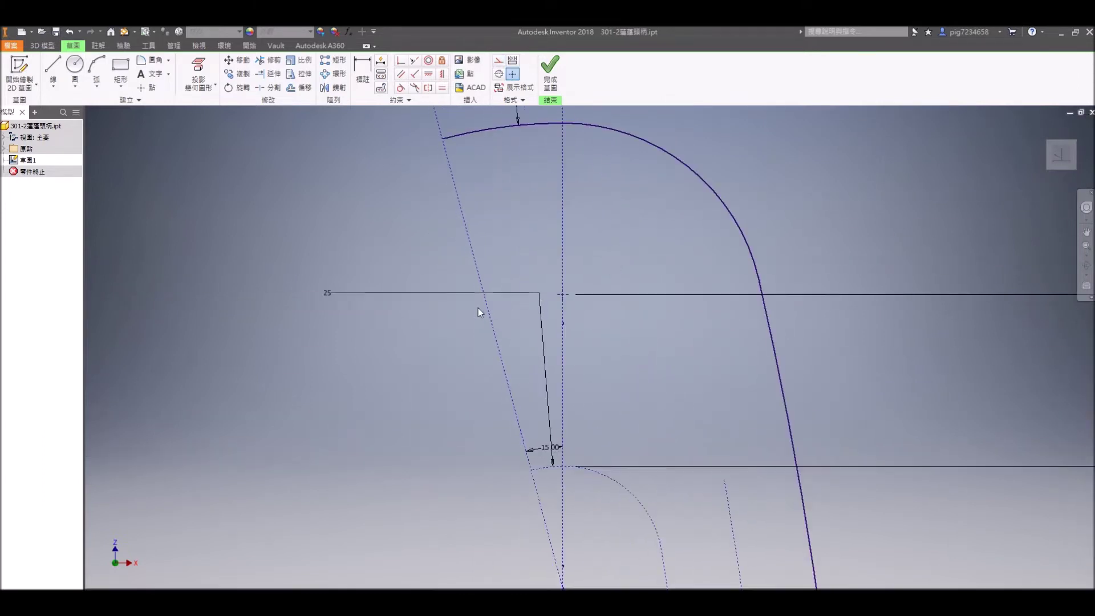
{"action": "left_click", "coordinate": [147, 86]}
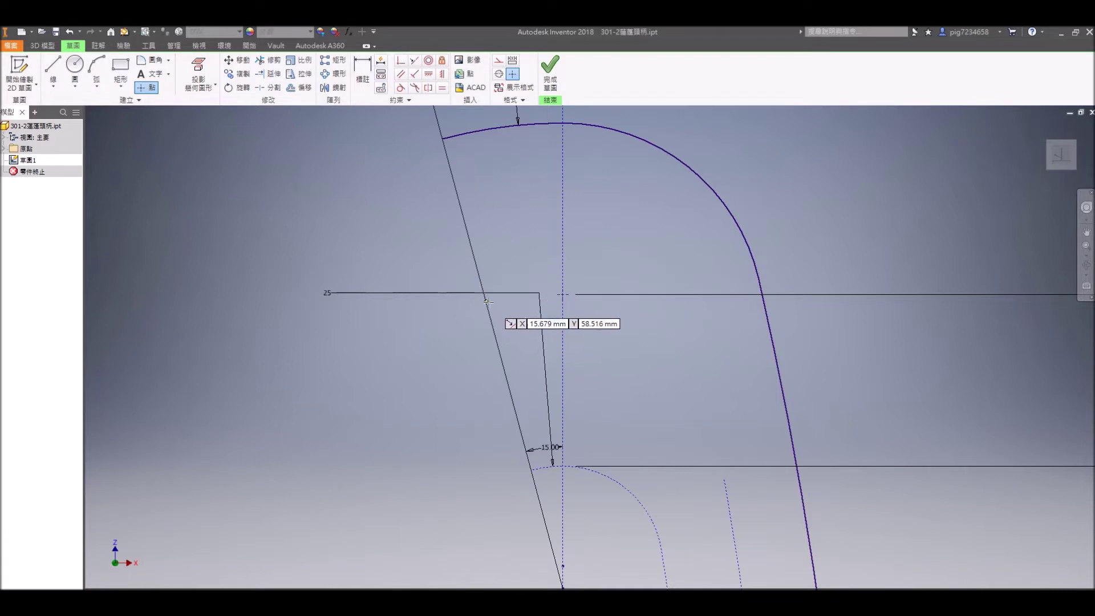
{"action": "middle_click_drag", "start_coordinate": [526, 338], "coordinate": [480, 334]}
{"action": "key", "text": "l"}
{"action": "key", "text": "l"}
{"action": "left_click", "coordinate": [397, 135]}
{"action": "left_click", "coordinate": [485, 466]}
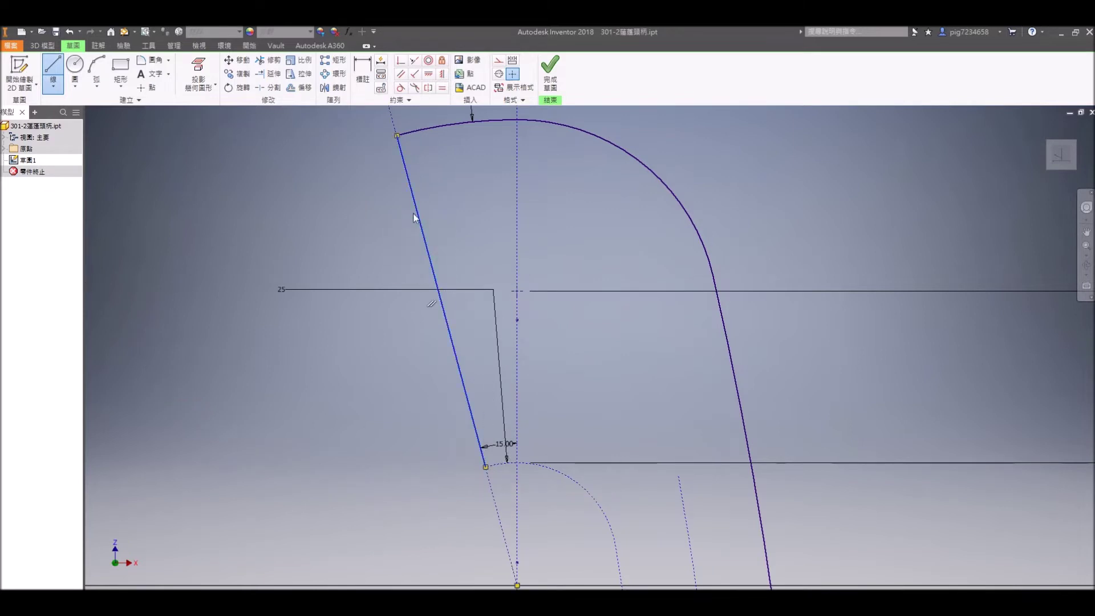
{"action": "key", "text": "Escape"}
- Place a sketch point at the midpoint of the line between the 95 mm and 25 mm arcs
{"action": "left_click", "coordinate": [146, 87]}
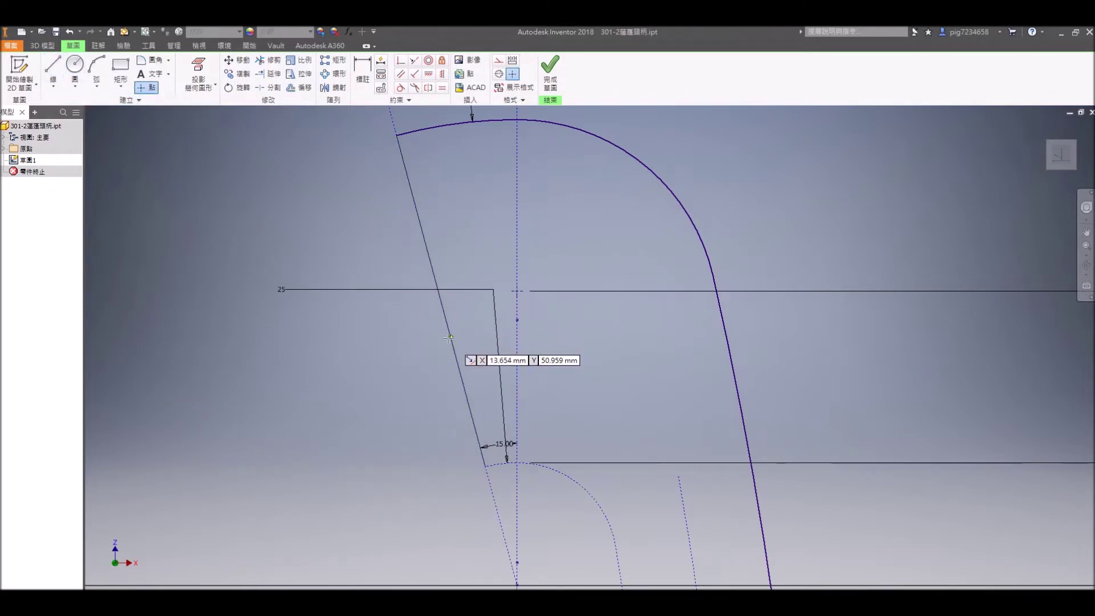
{"action": "left_click", "coordinate": [441, 302]}
{"action": "key", "text": "Escape"}
{"action": "middle_click_drag", "start_coordinate": [492, 335], "coordinate": [465, 353]}
- Sketch a three-point arc crossing the slanted line near its midpoint and extending past the vertical construction line
{"action": "key", "text": "l"}
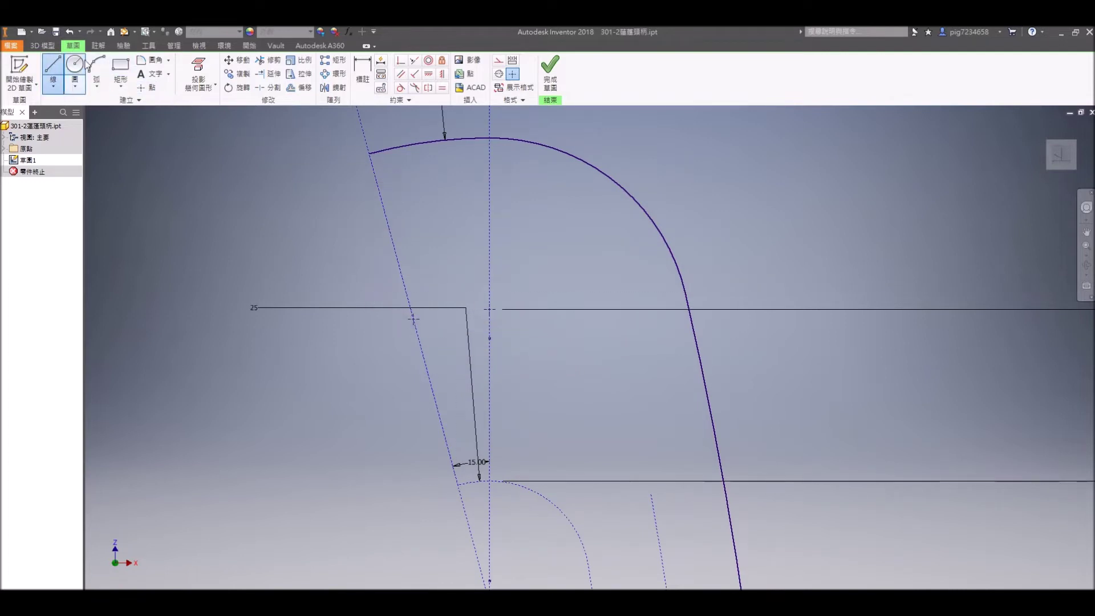
{"action": "left_click", "coordinate": [117, 65]}
{"action": "left_click", "coordinate": [96, 67]}
{"action": "left_click", "coordinate": [300, 362]}
{"action": "left_click", "coordinate": [574, 304]}
{"action": "left_click", "coordinate": [489, 304]}
{"action": "key", "text": "Escape"}
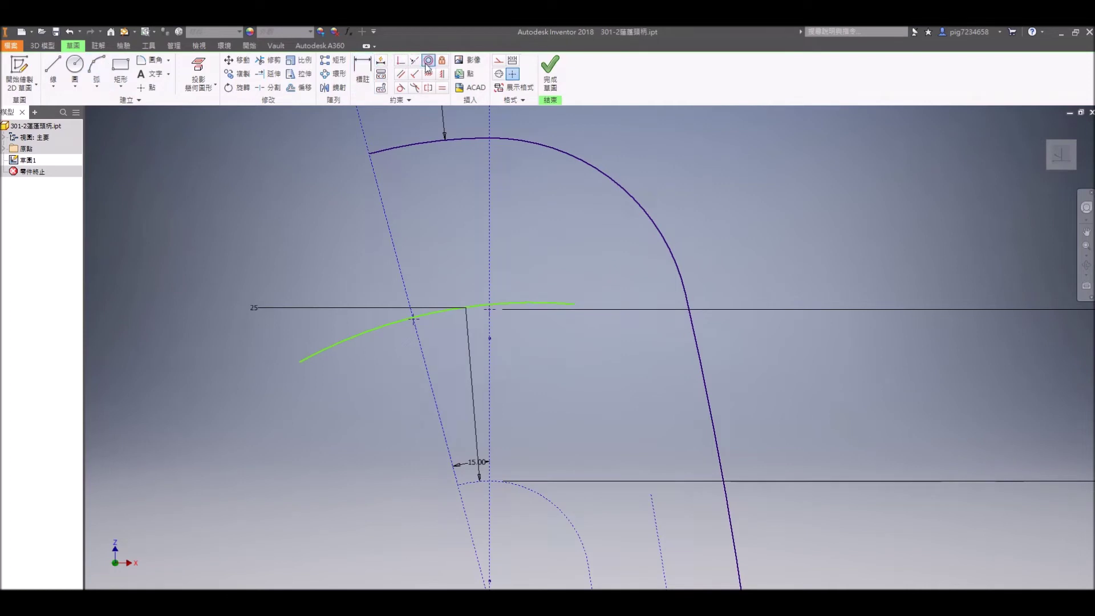
- Make the new arc concentric with the 95 mm arc and coincident with the slanted line's midpoint
{"action": "left_click", "coordinate": [418, 143]}
{"action": "left_click", "coordinate": [435, 312]}
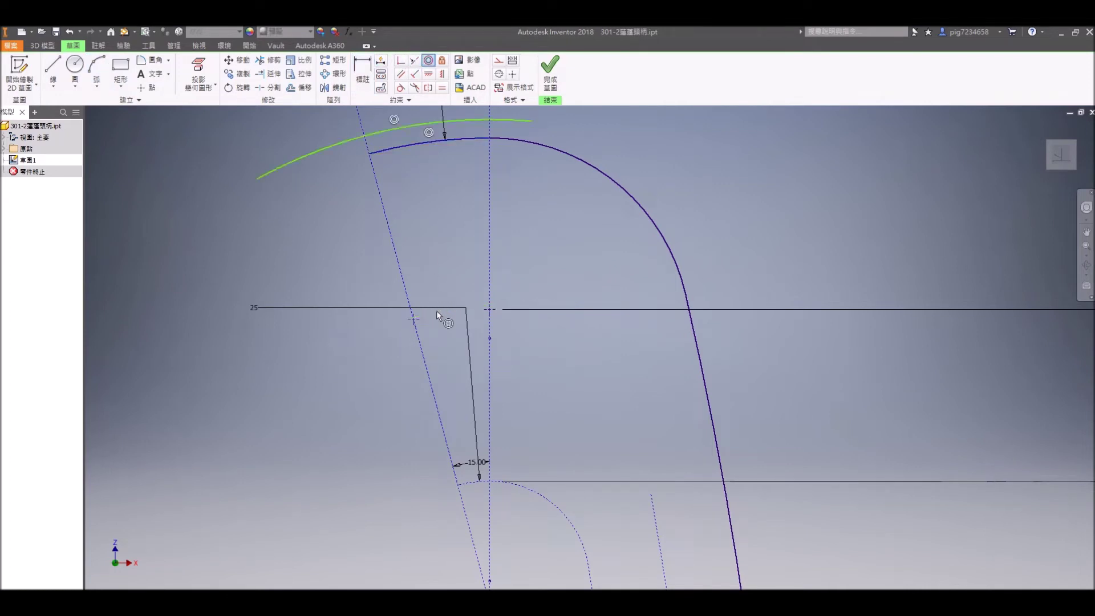
{"action": "left_click", "coordinate": [398, 62]}
{"action": "key", "text": "Escape"}
{"action": "left_click", "coordinate": [417, 127]}
{"action": "left_click", "coordinate": [413, 319]}
{"action": "key", "text": "Escape"}
- Trim the new arc's overhang beyond the slanted line and convert the remaining arc to construction geometry
{"action": "key", "text": "x"}
{"action": "left_click", "coordinate": [389, 327]}
{"action": "left_click", "coordinate": [504, 312]}
{"action": "key", "text": "Escape"}
{"action": "scroll", "coordinate": [499, 317], "scroll_direction": "down", "scroll_amount": 3}
{"action": "key", "text": "Escape"}
{"action": "left_click", "coordinate": [448, 305]}
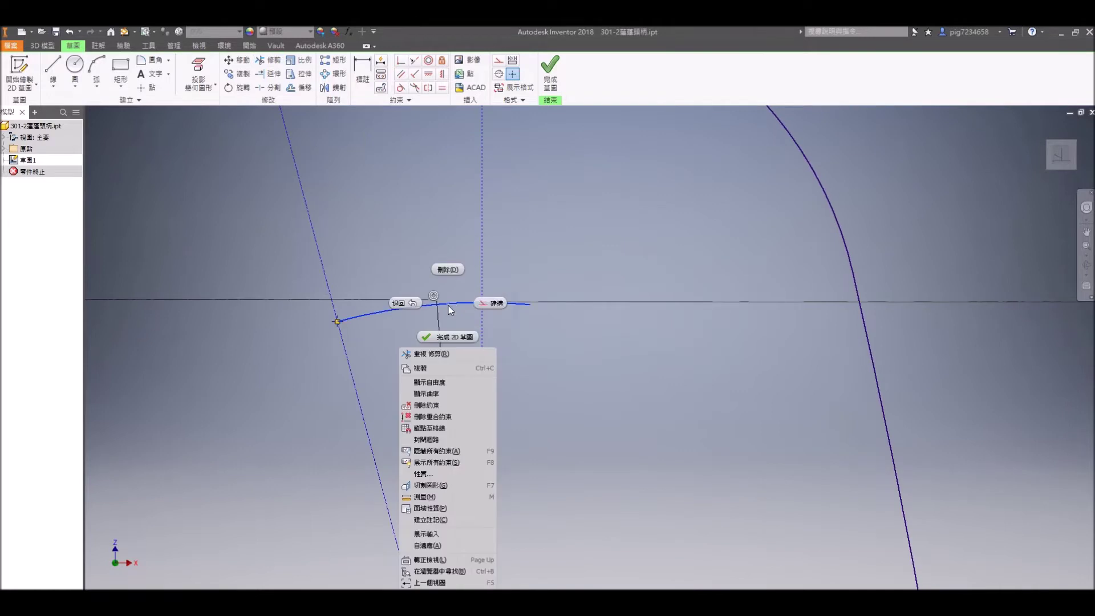
{"action": "right_click", "coordinate": [448, 306]}
{"action": "left_click", "coordinate": [498, 308]}
- Sketch two slanted lines across the handle's lower portion, each crossing the 770, 785 and 800 mm arcs
{"action": "scroll", "coordinate": [538, 353], "scroll_direction": "up", "scroll_amount": 4}
{"action": "middle_click_drag", "start_coordinate": [603, 426], "coordinate": [516, 289]}
{"action": "scroll", "coordinate": [519, 389], "scroll_direction": "up", "scroll_amount": 2}
{"action": "middle_click_drag", "start_coordinate": [520, 391], "coordinate": [495, 254]}
{"action": "middle_click_drag", "start_coordinate": [550, 340], "coordinate": [618, 379]}
{"action": "middle_click_drag", "start_coordinate": [489, 260], "coordinate": [466, 270]}
{"action": "key", "text": "l"}
{"action": "left_click", "coordinate": [470, 373]}
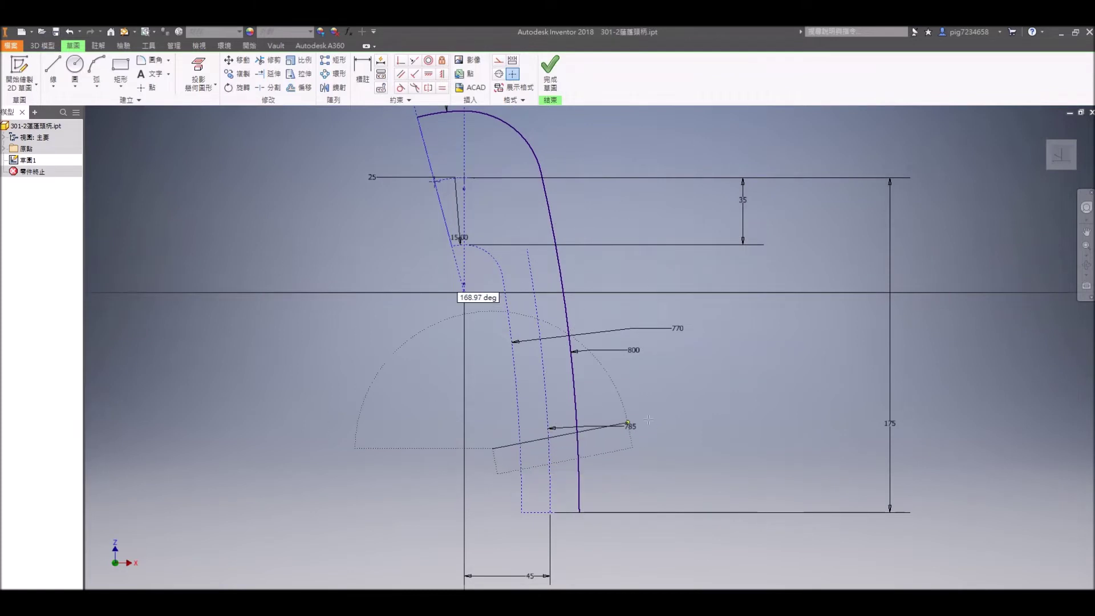
{"action": "left_click", "coordinate": [629, 316]}
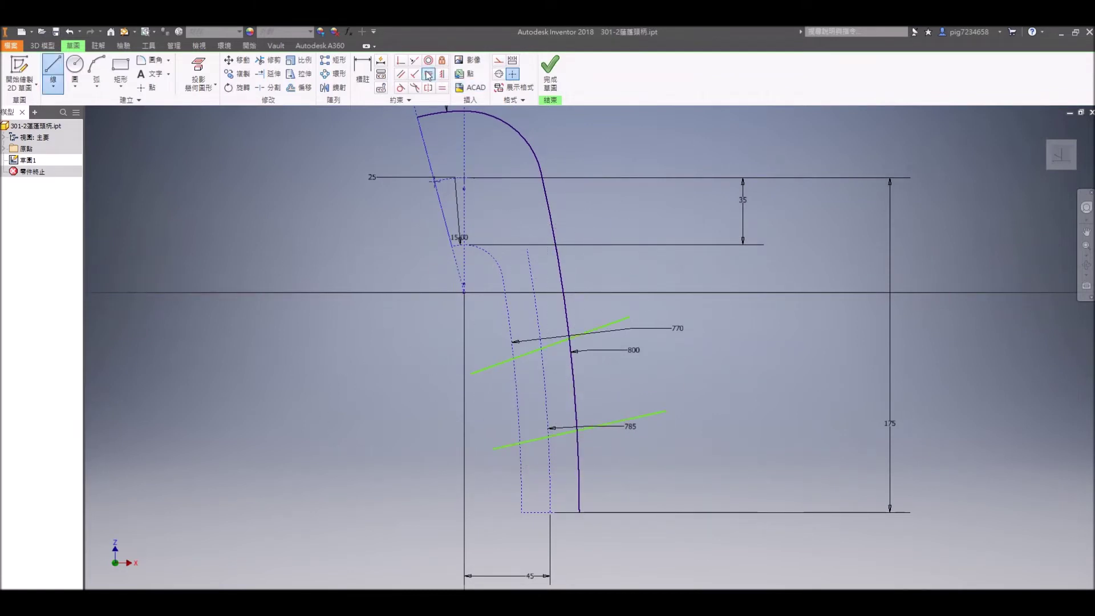
- Make one crossing line collinear with the 9° construction line and the other collinear with the 5° construction line
{"action": "left_click", "coordinate": [414, 60]}
{"action": "left_click", "coordinate": [533, 441]}
{"action": "scroll", "coordinate": [533, 440], "scroll_direction": "up", "scroll_amount": 5}
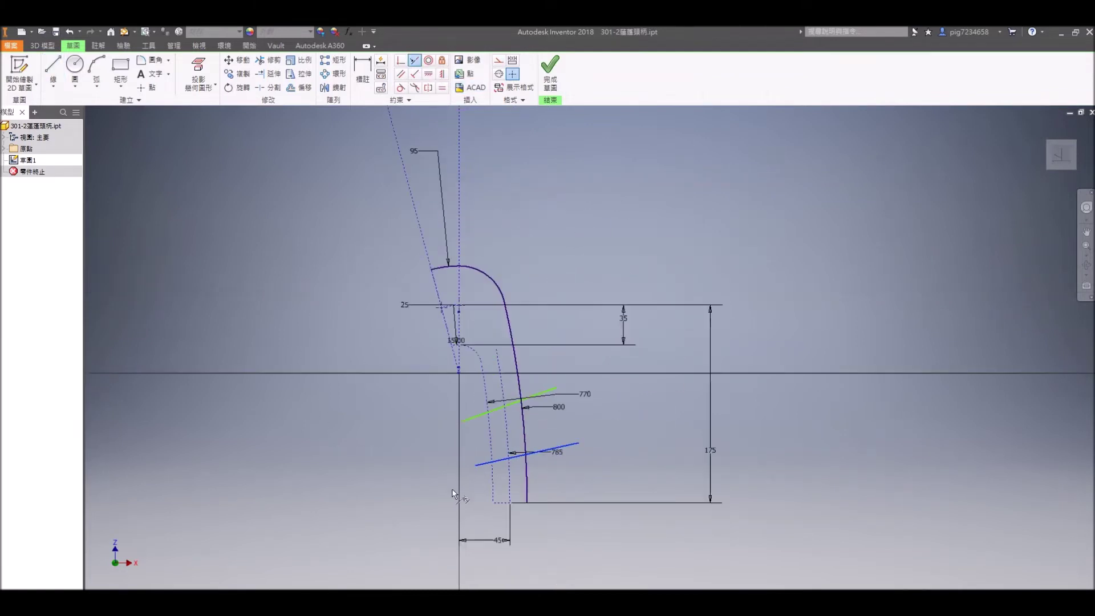
{"action": "middle_click_drag", "start_coordinate": [101, 446], "coordinate": [201, 439]}
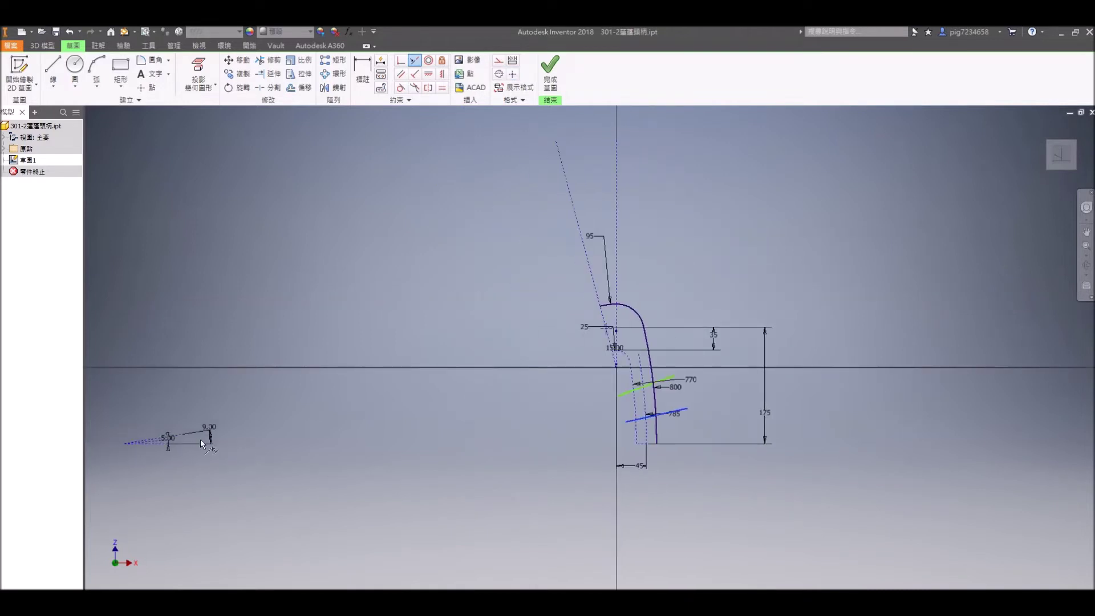
{"action": "left_click", "coordinate": [177, 435]}
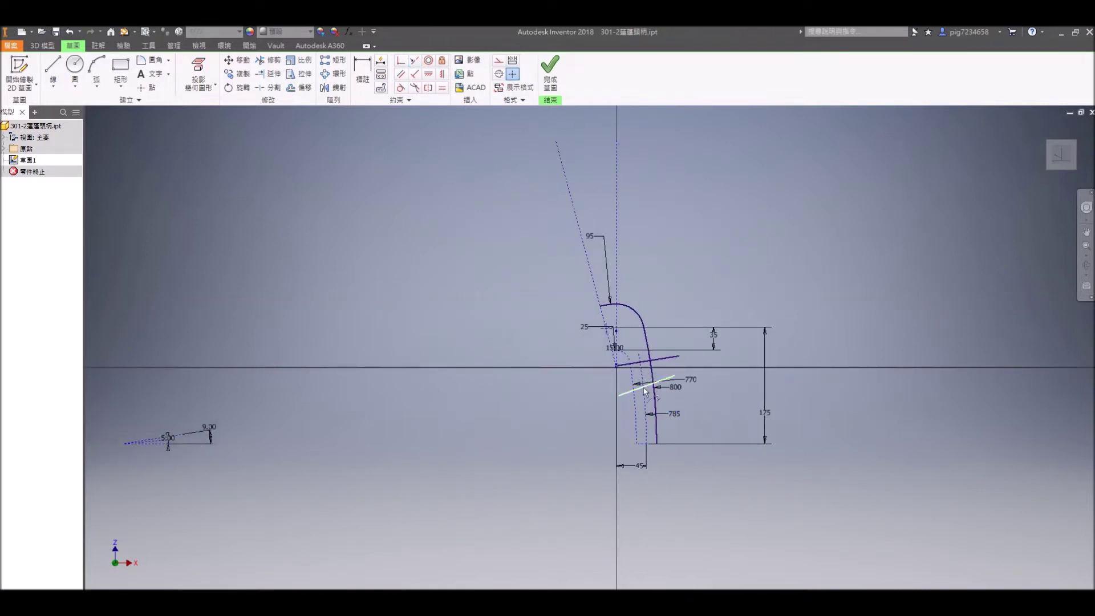
{"action": "left_click", "coordinate": [645, 390]}
{"action": "left_click", "coordinate": [156, 441]}
{"action": "key", "text": "Escape"}
- Place sketch points where the two crossing lines intersect the 785 mm construction arc
{"action": "scroll", "coordinate": [661, 392], "scroll_direction": "down", "scroll_amount": 3}
{"action": "middle_click_drag", "start_coordinate": [721, 416], "coordinate": [596, 412]}
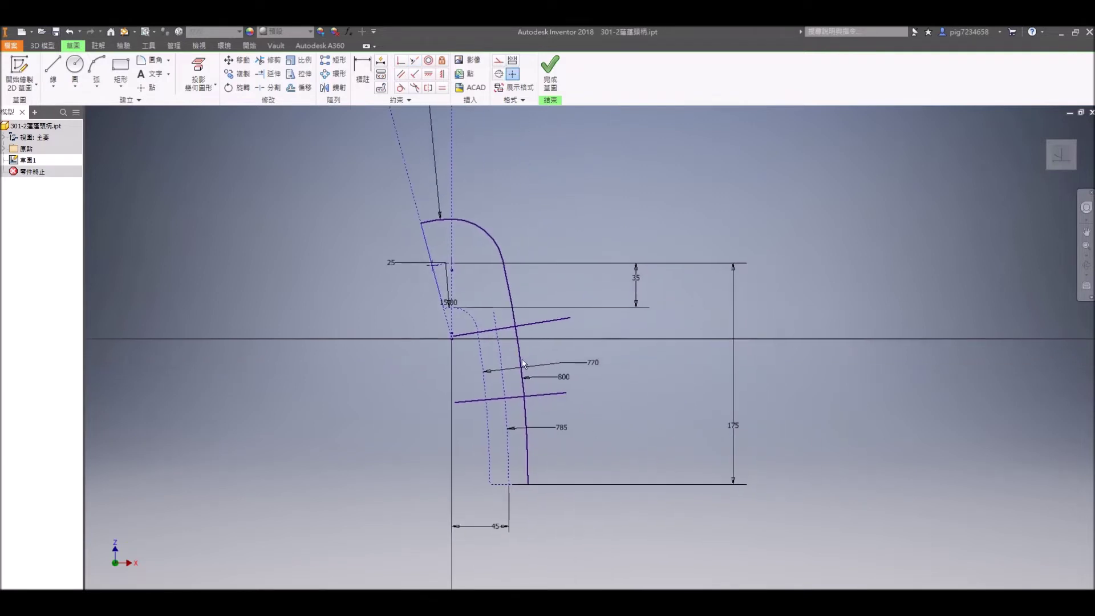
{"action": "left_click", "coordinate": [154, 89]}
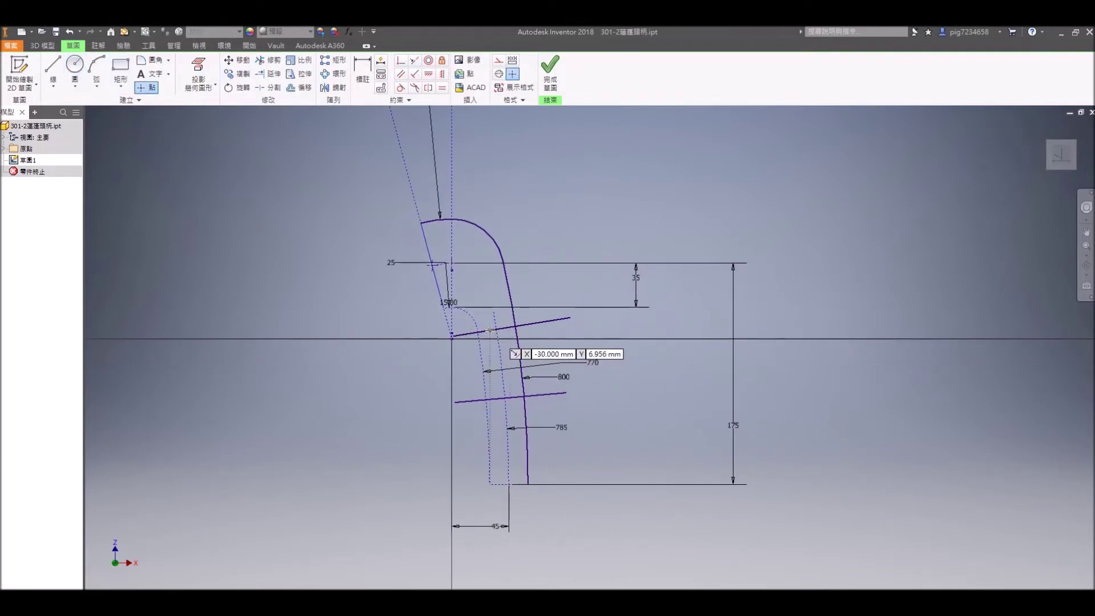
{"action": "left_click", "coordinate": [505, 397]}
{"action": "key", "text": "Escape"}
- Convert both crossing lines to construction geometry and finish the sketch
{"action": "left_click", "coordinate": [541, 323]}
{"action": "right_click", "coordinate": [544, 300]}
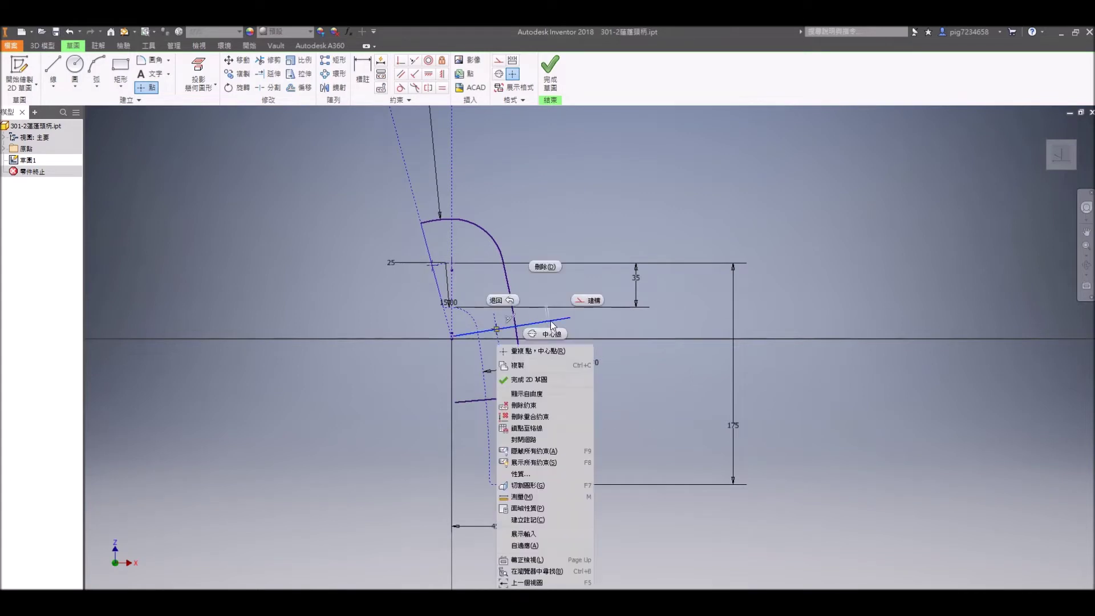
{"action": "left_click", "coordinate": [581, 300]}
{"action": "right_click", "coordinate": [539, 398]}
{"action": "left_click", "coordinate": [667, 401]}
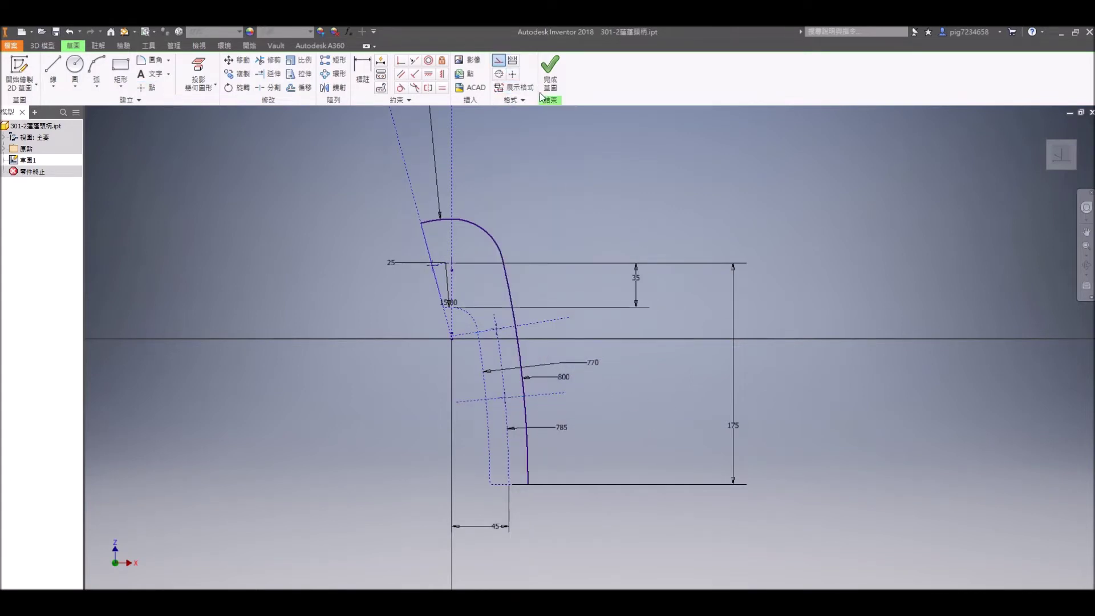
{"action": "left_click", "coordinate": [549, 71]}
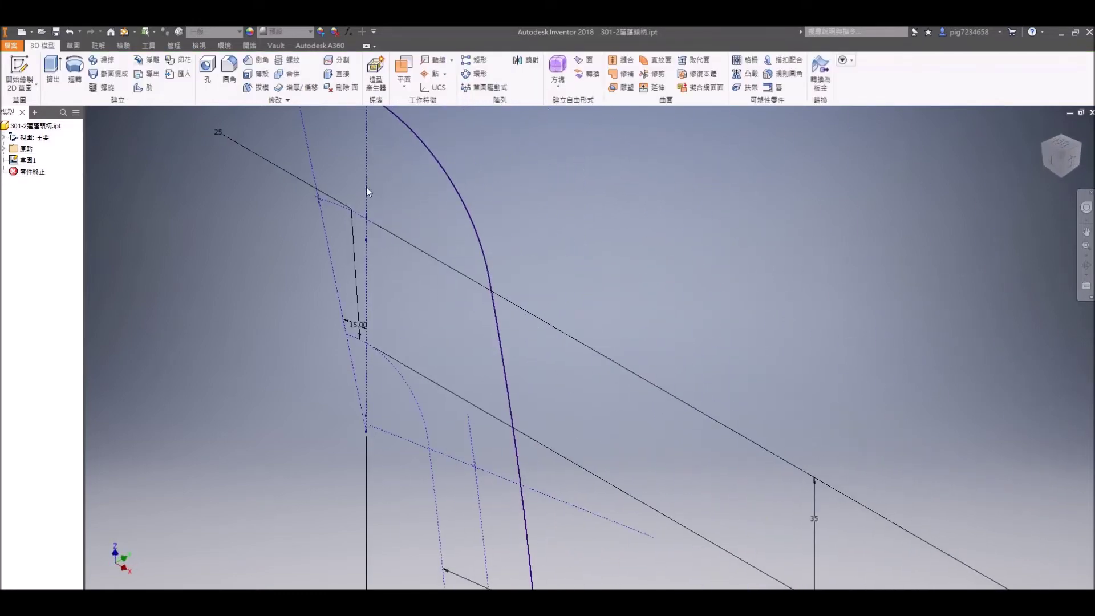
- Create a work plane normal to the 785 mm arc at its lower end
{"action": "scroll", "coordinate": [468, 315], "scroll_direction": "up", "scroll_amount": 4}
{"action": "scroll", "coordinate": [473, 530], "scroll_direction": "down", "scroll_amount": 5}
{"action": "middle_click_drag", "start_coordinate": [523, 516], "coordinate": [339, 386]}
{"action": "key", "text": "]"}
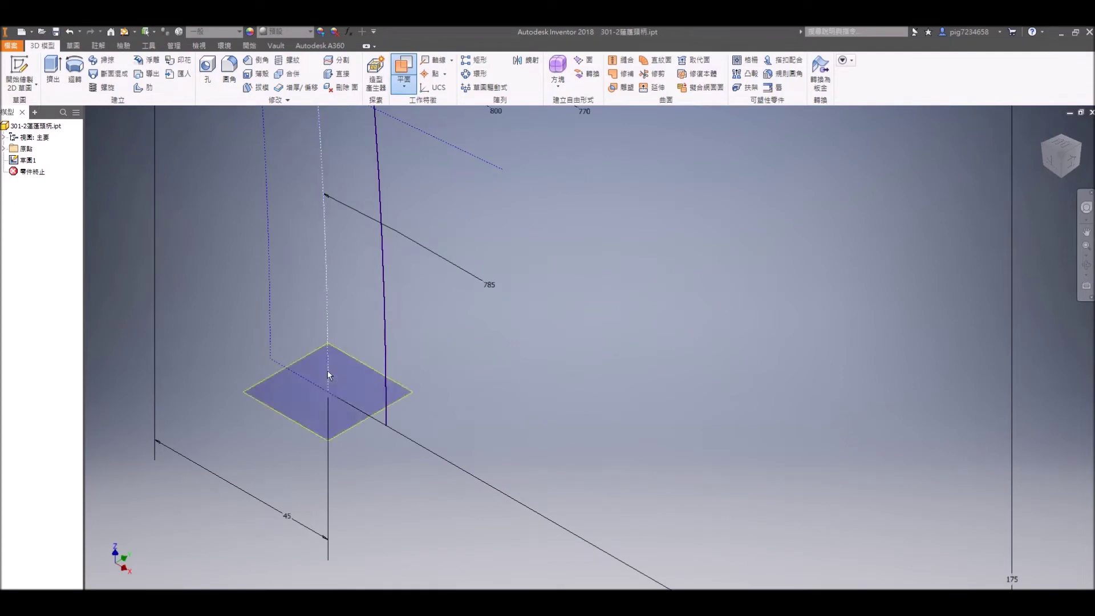
{"action": "left_click", "coordinate": [328, 371]}
- Create work planes normal to the 785 mm arc at its two points on the 5° and 9° crossing lines
{"action": "scroll", "coordinate": [337, 399], "scroll_direction": "down", "scroll_amount": 3}
{"action": "scroll", "coordinate": [353, 437], "scroll_direction": "up", "scroll_amount": 2}
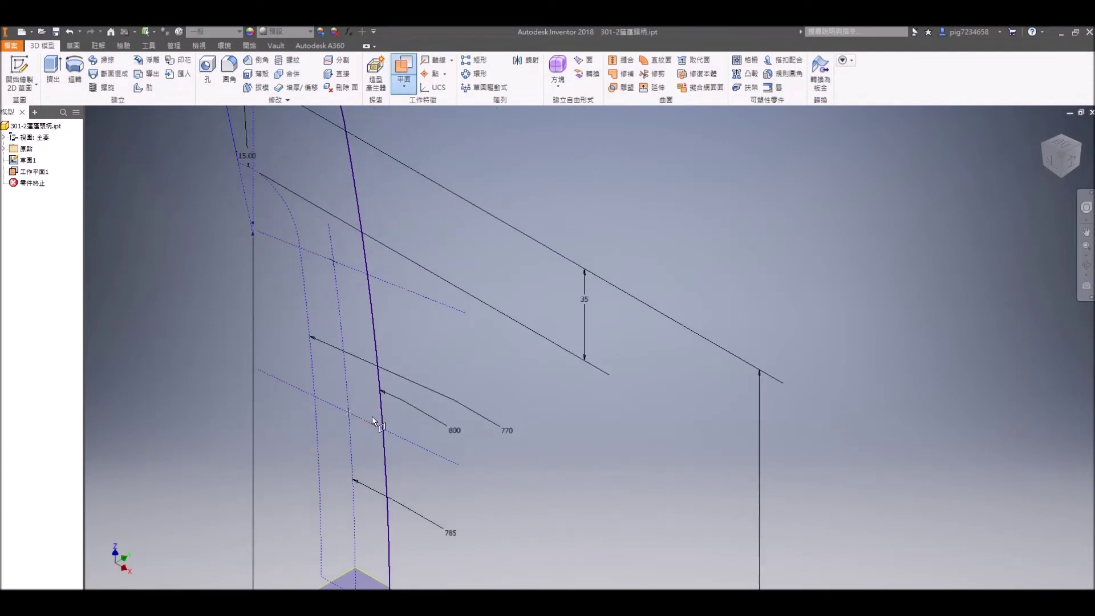
{"action": "left_click", "coordinate": [349, 409]}
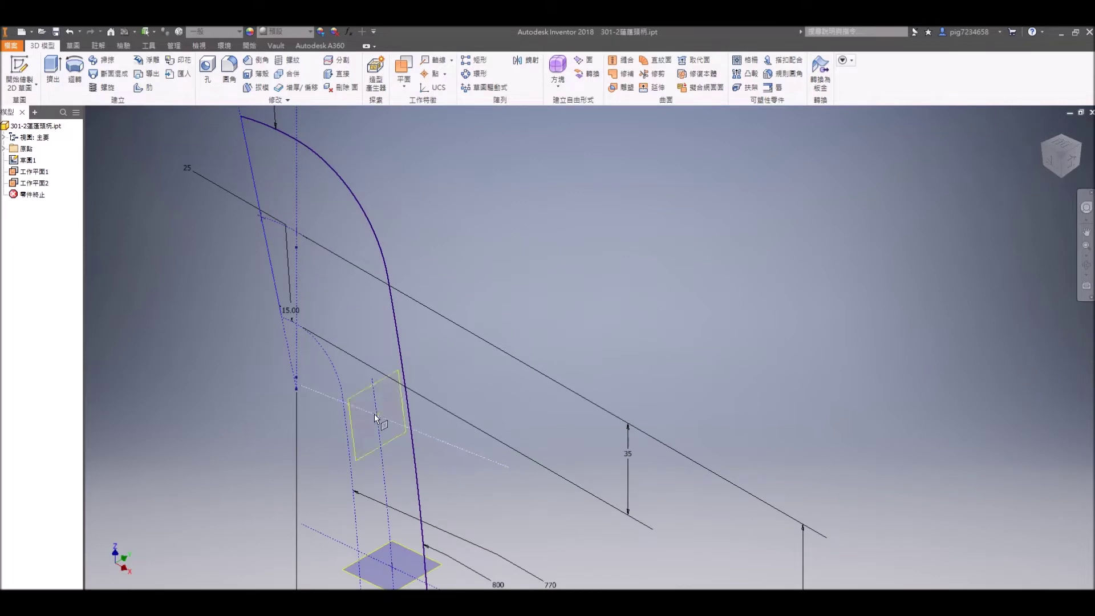
{"action": "key", "text": "]"}
{"action": "left_click", "coordinate": [378, 395]}
- Create a work plane through the midpoint of the slanted head line, perpendicular to the profile sketch plane
{"action": "key", "text": "]"}
{"action": "left_click", "coordinate": [337, 349]}
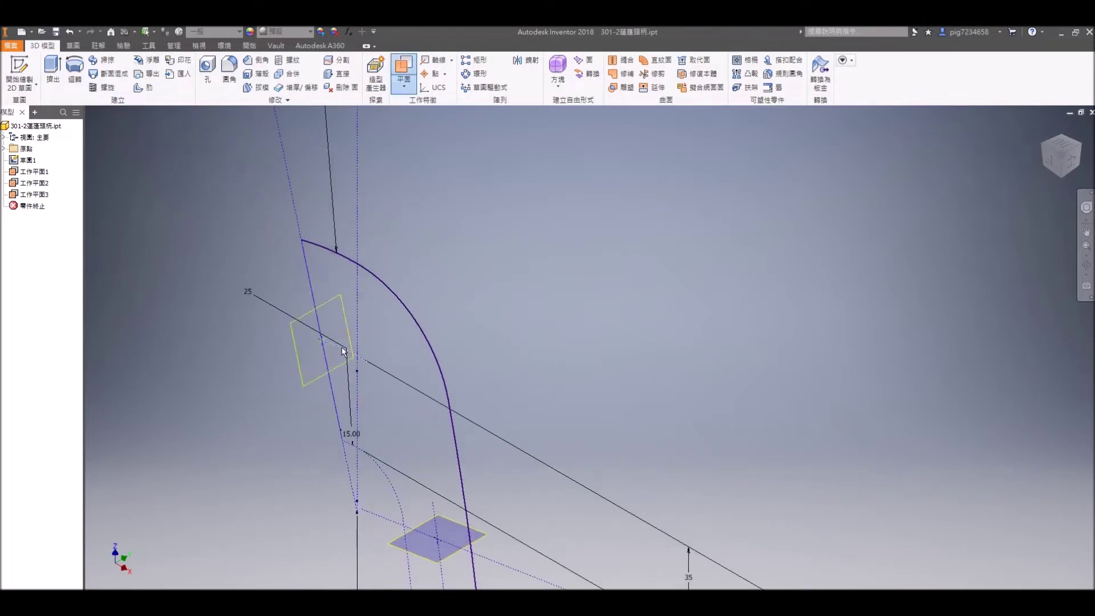
{"action": "mouse_move", "coordinate": [516, 397]}
{"action": "middle_mouse_down", "text": "shift"}
{"action": "mouse_move", "coordinate": [618, 484]}
{"action": "mouse_move", "coordinate": [447, 214]}
{"action": "middle_mouse_up", "text": "shift"}
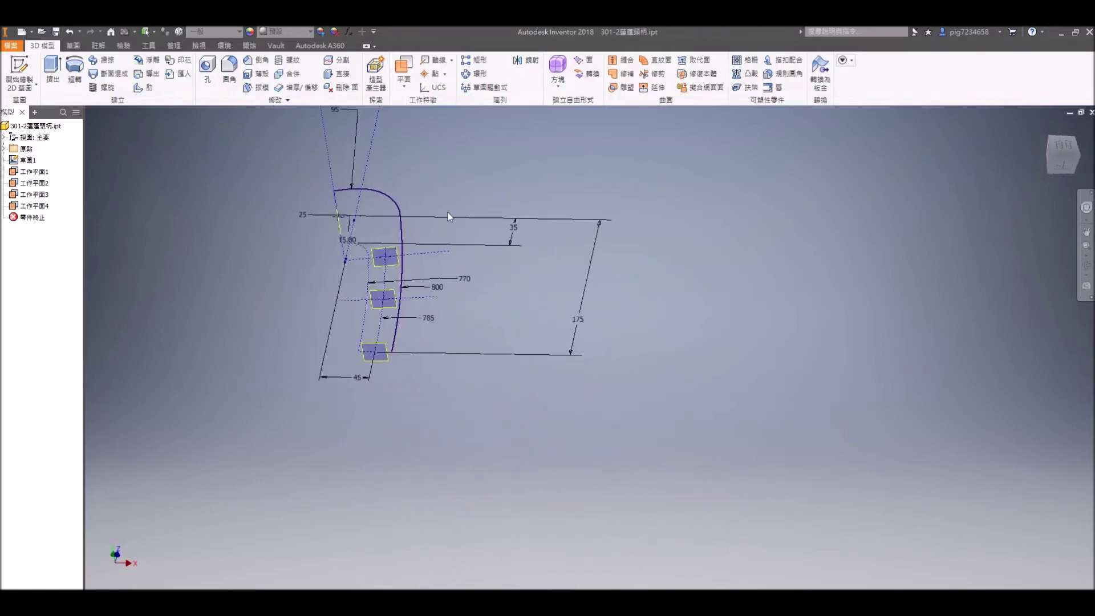
- Start a sketch on the work plane at the handle's lower end and project the 785 mm arc's end point
{"action": "scroll", "coordinate": [374, 354], "scroll_direction": "down", "scroll_amount": 6}
{"action": "key", "text": "s"}
{"action": "left_click", "coordinate": [420, 391]}
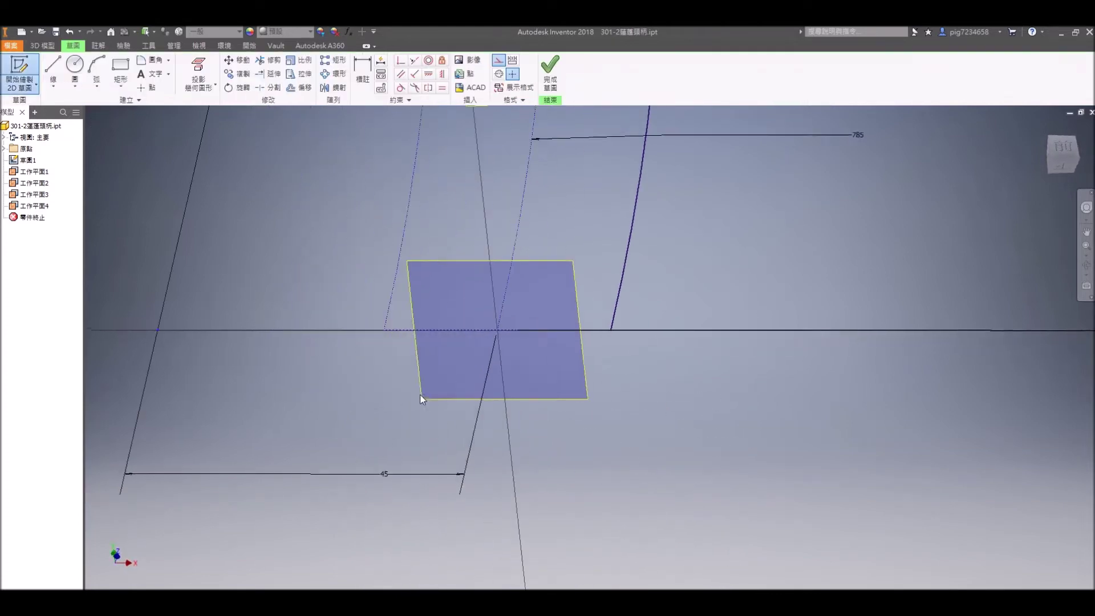
{"action": "middle_click_drag", "start_coordinate": [415, 456], "coordinate": [442, 410], "text": "shift"}
{"action": "middle_click_drag", "start_coordinate": [254, 207], "coordinate": [222, 127]}
{"action": "scroll", "coordinate": [160, 115], "scroll_direction": "down", "scroll_amount": 5}
{"action": "middle_click_drag", "start_coordinate": [653, 513], "coordinate": [238, 73]}
{"action": "middle_click_drag", "start_coordinate": [541, 575], "coordinate": [503, 479]}
{"action": "key", "text": "c"}
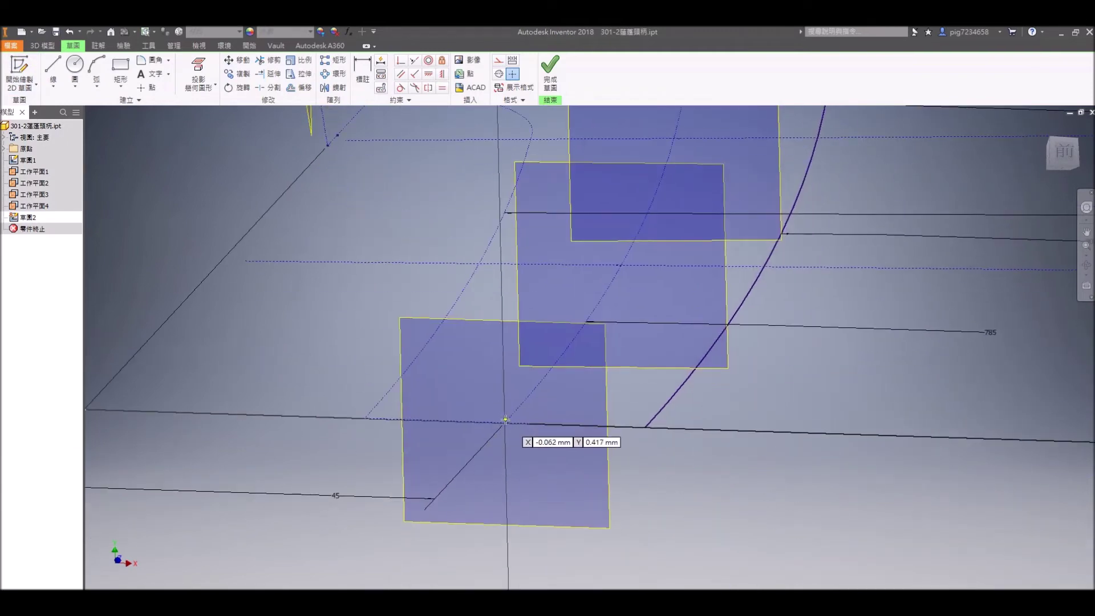
{"action": "left_click", "coordinate": [198, 75]}
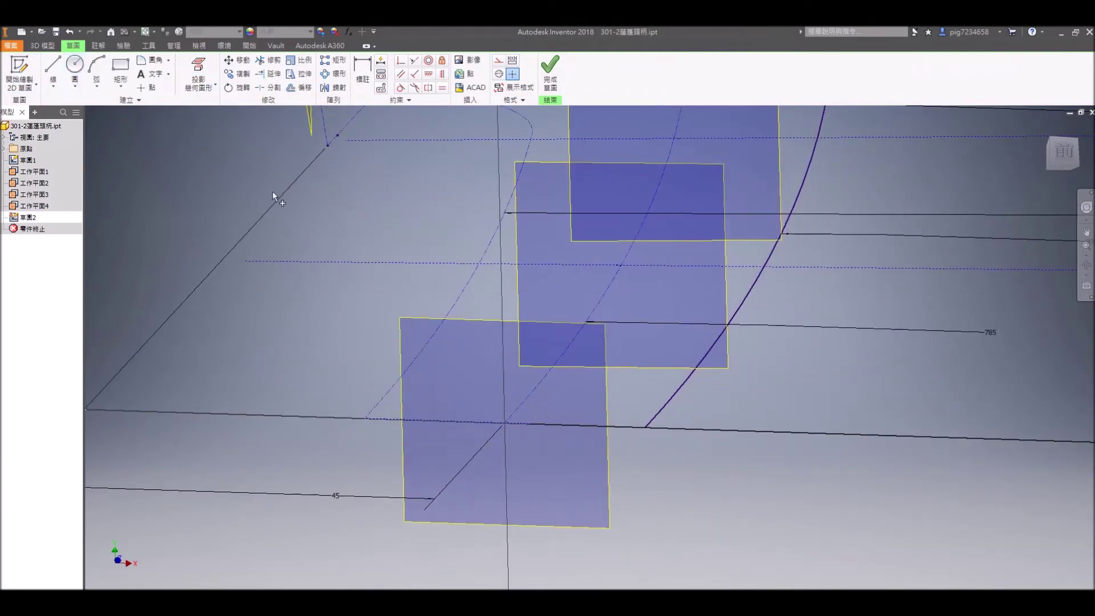
- Draw a 30 mm diameter circle centred on the arc's lower end point and finish the sketch
{"action": "key", "text": "c"}
{"action": "left_click", "coordinate": [505, 422]}
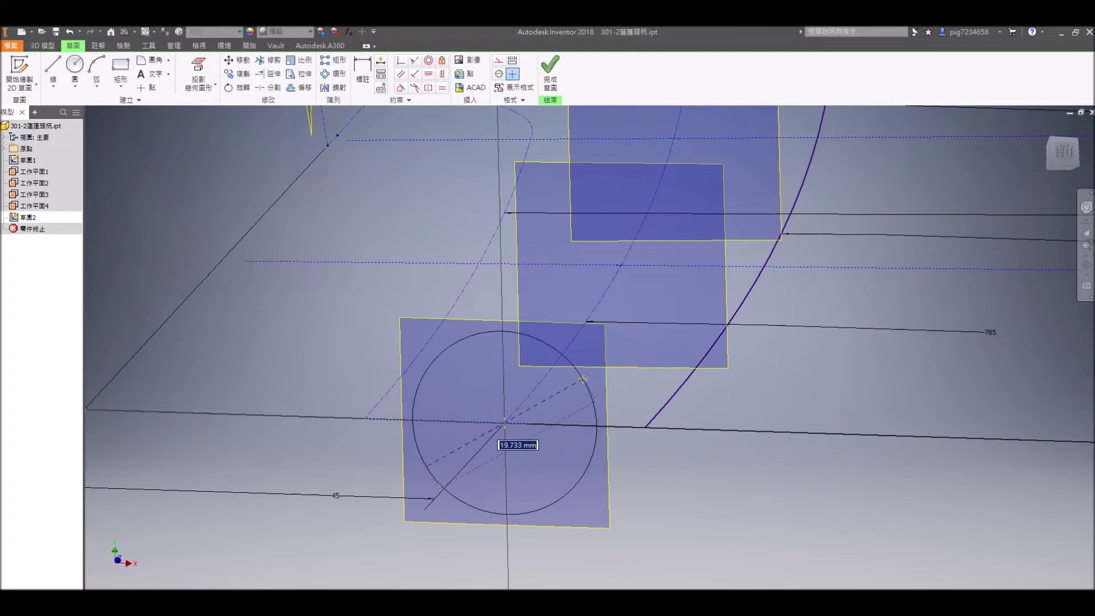
{"action": "type", "text": "30"}
{"action": "key", "text": "Return"}
{"action": "scroll", "coordinate": [575, 386], "scroll_direction": "up", "scroll_amount": 3}
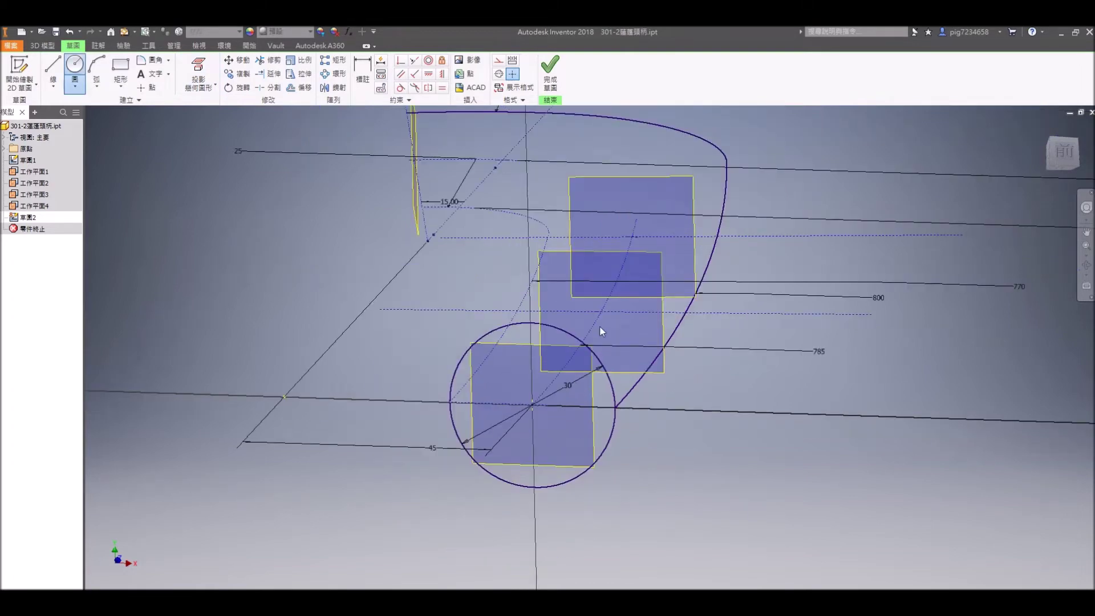
{"action": "left_click", "coordinate": [550, 74]}
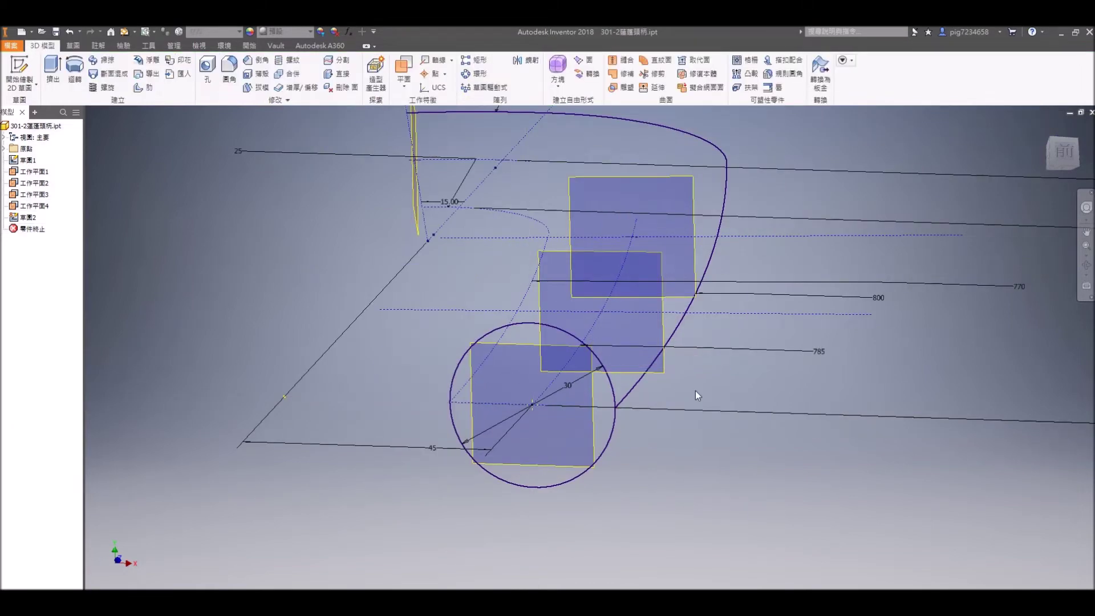
- Sketch an ellipse on the middle work plane, centred on the 785 mm arc's projected point
{"action": "left_click", "coordinate": [664, 358]}
{"action": "key", "text": "p"}
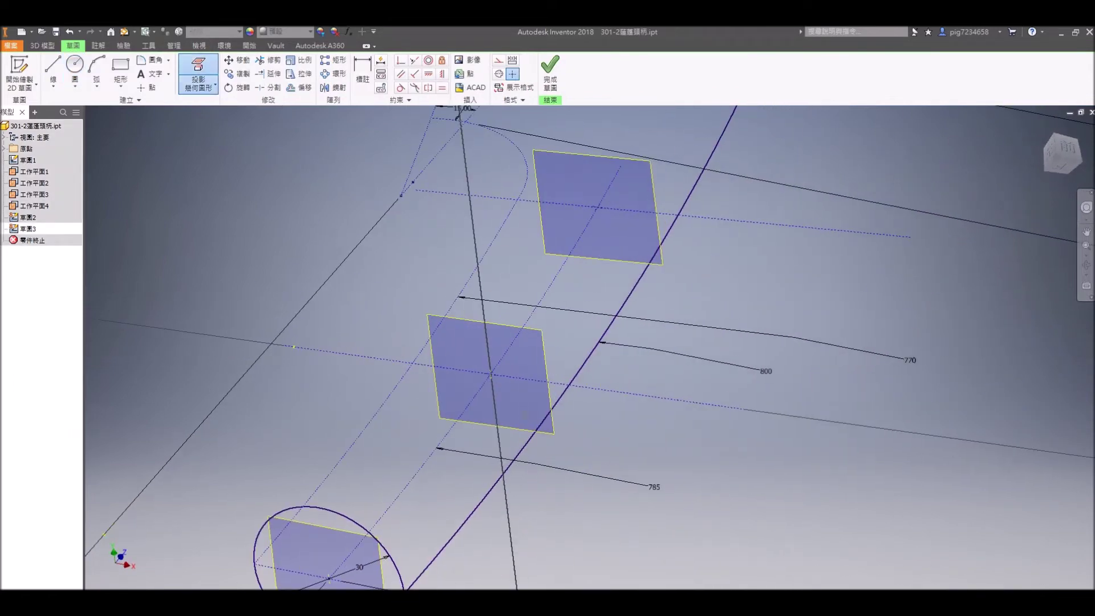
{"action": "left_click", "coordinate": [121, 87]}
{"action": "left_click", "coordinate": [72, 84]}
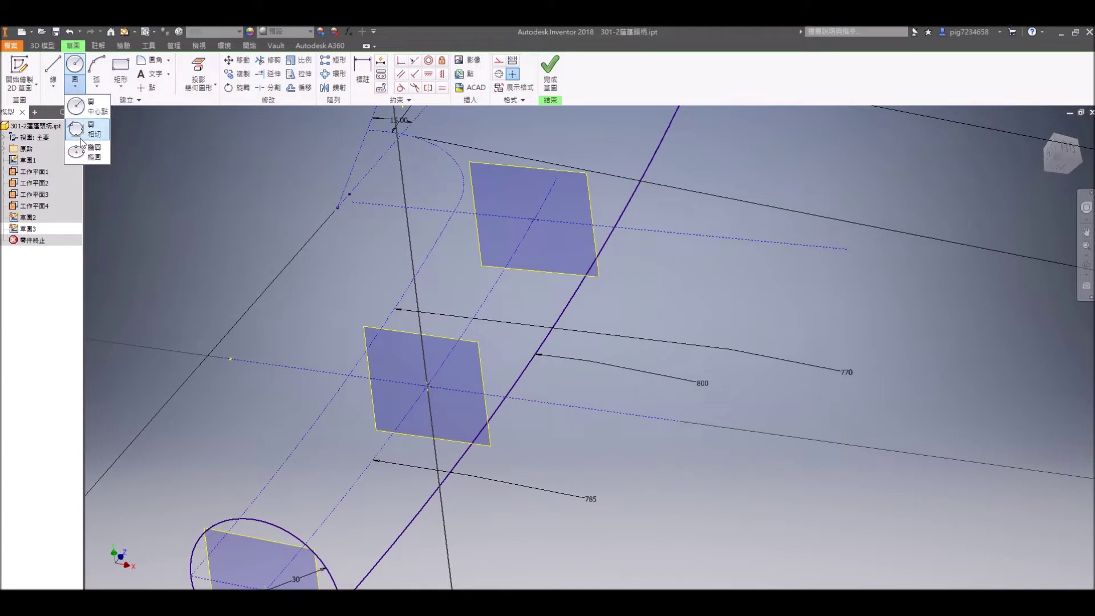
{"action": "left_click", "coordinate": [86, 141]}
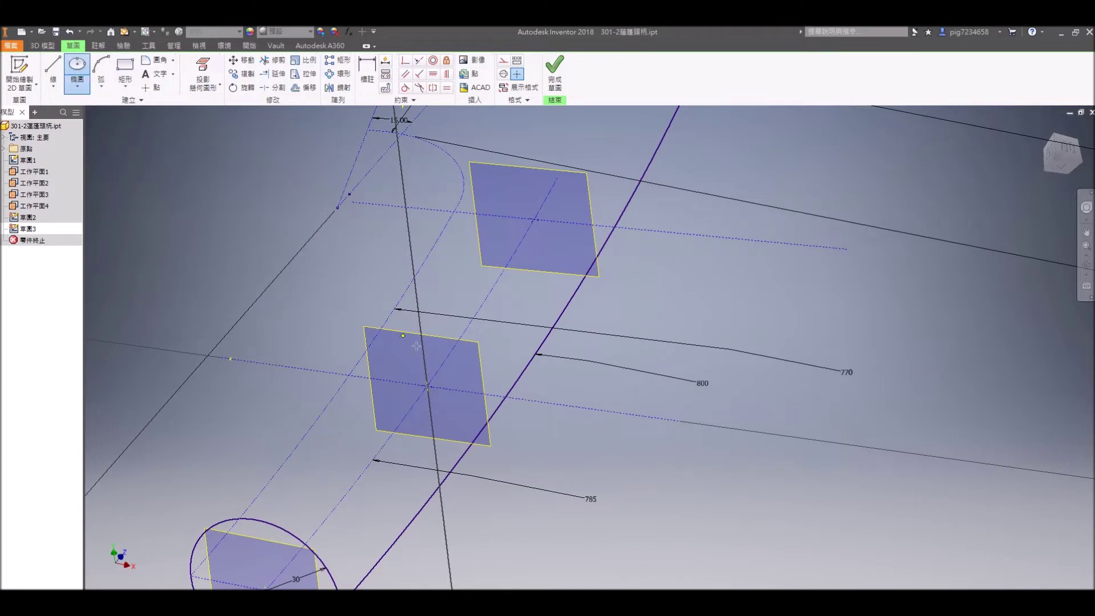
{"action": "left_click", "coordinate": [415, 278]}
{"action": "left_click", "coordinate": [461, 391]}
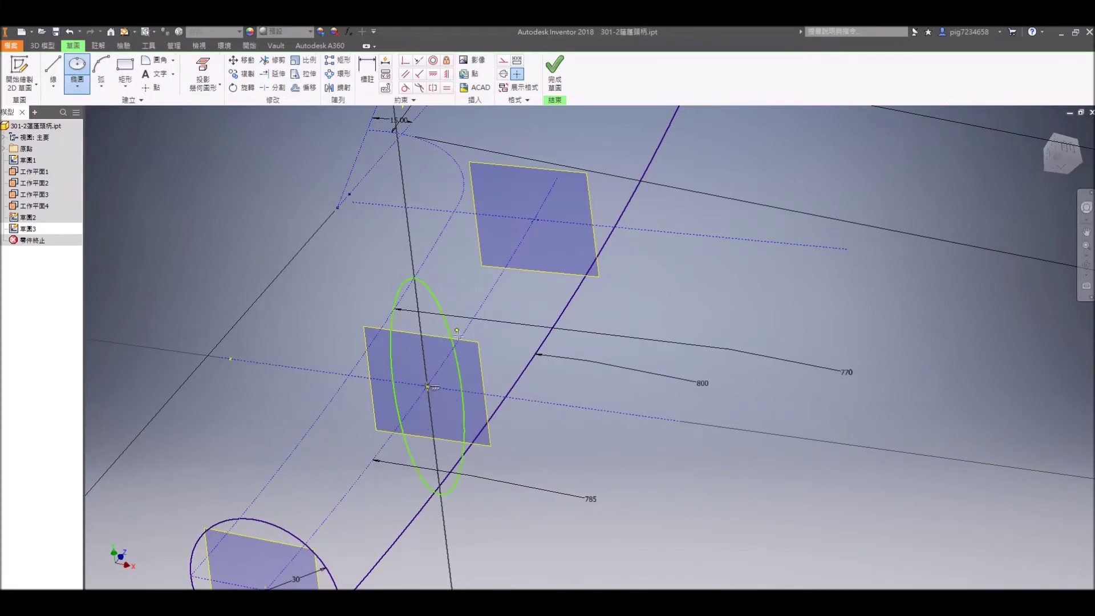
- Dimension the ellipse's half-axes as 38/2 mm and 15 mm, and finish the sketch
{"action": "key", "text": "Escape"}
{"action": "key", "text": "d"}
{"action": "left_click", "coordinate": [464, 396]}
{"action": "left_click", "coordinate": [539, 412]}
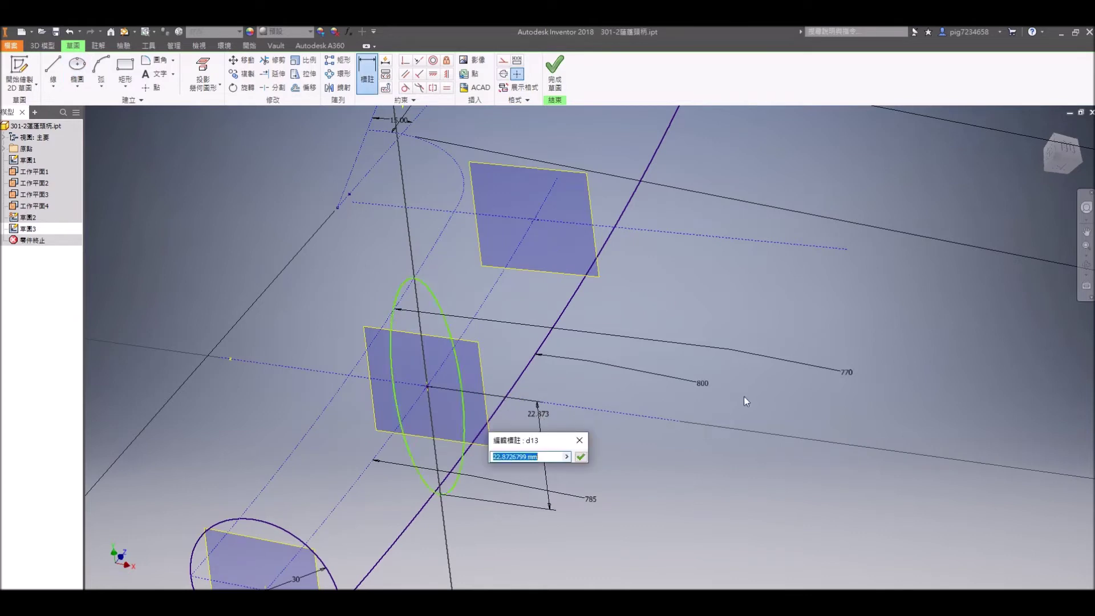
{"action": "type", "text": "38/2"}
{"action": "key", "text": "Return"}
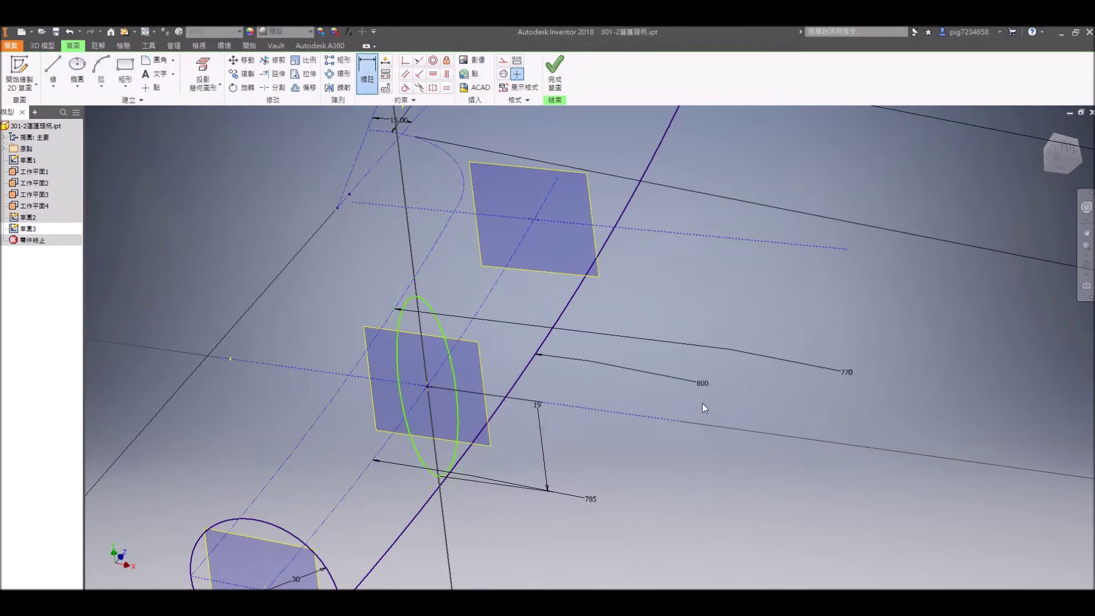
{"action": "left_click", "coordinate": [437, 454]}
{"action": "left_click", "coordinate": [463, 512]}
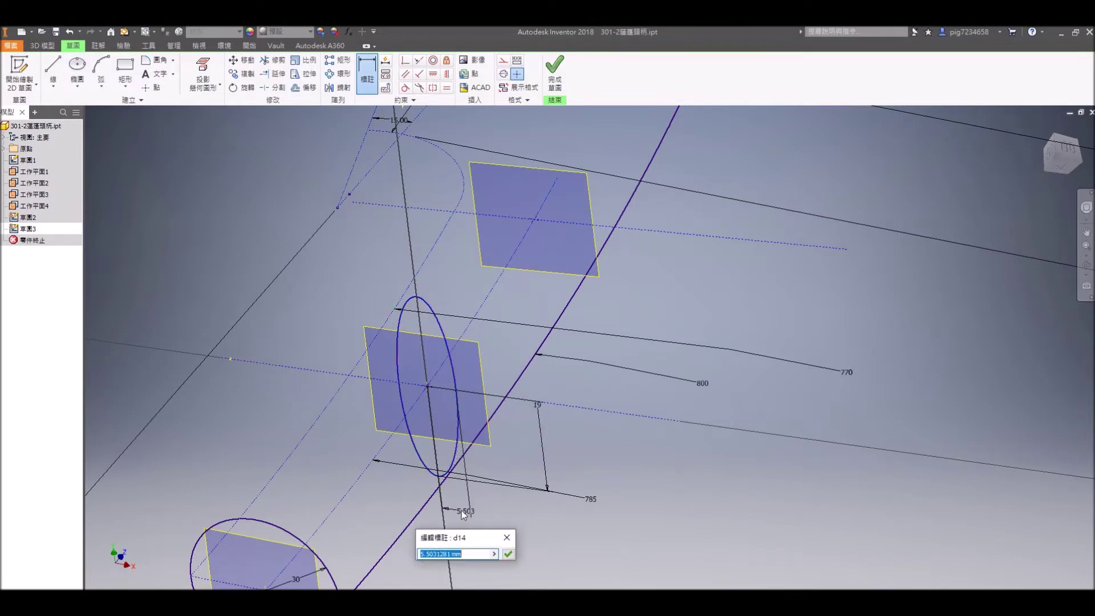
{"action": "type", "text": "15"}
{"action": "key", "text": "Return"}
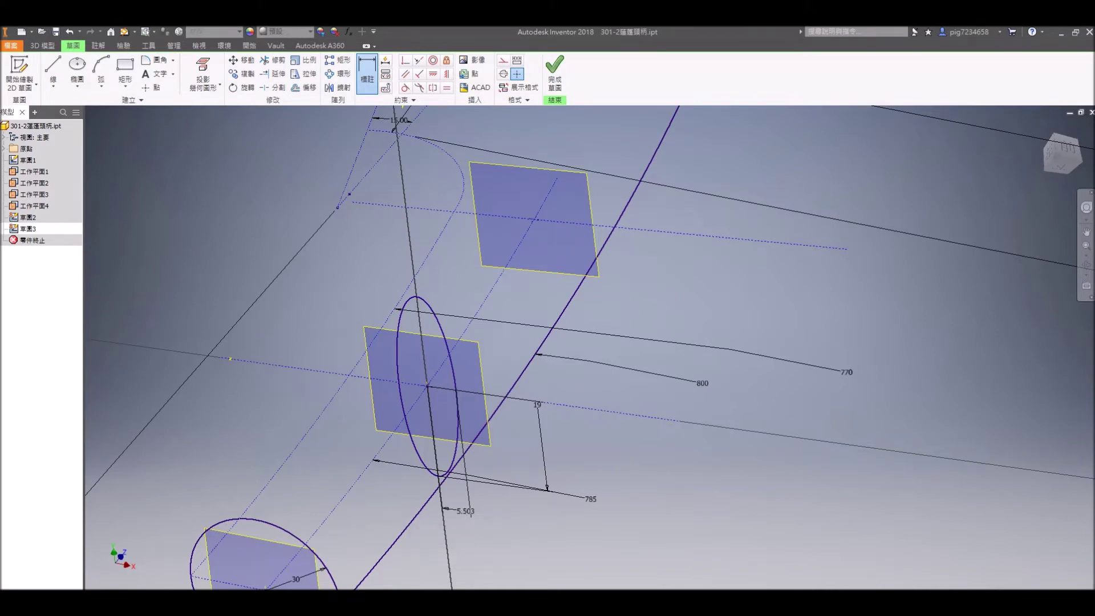
{"action": "left_click", "coordinate": [555, 73]}
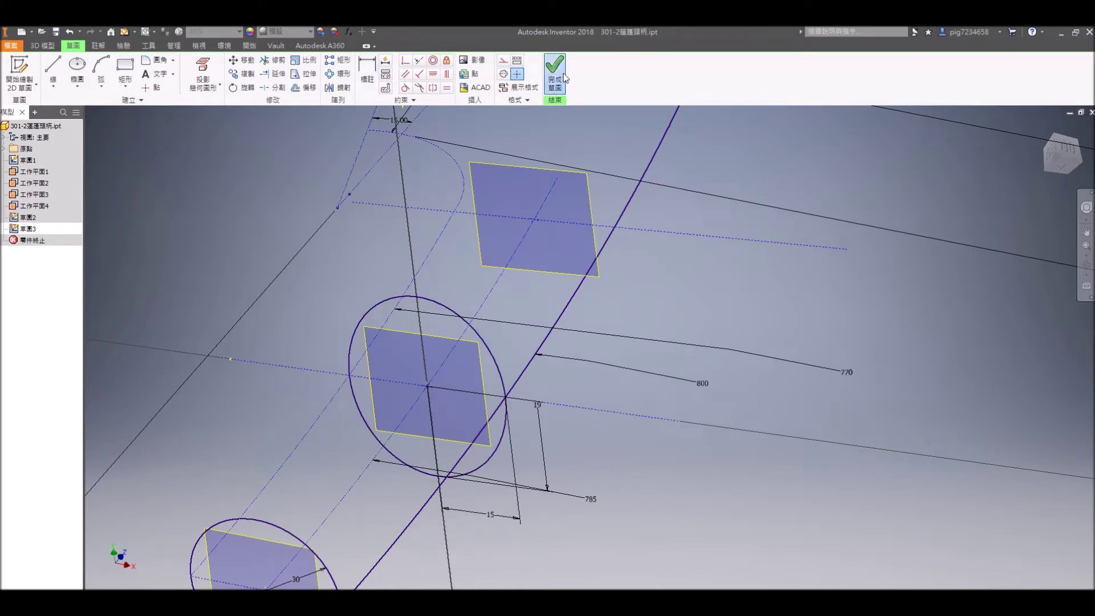
- Sketch a 30 mm diameter circle on the upper arc work plane, centred on the arc's projected point, and finish the sketch
{"action": "key", "text": "s"}
{"action": "left_click", "coordinate": [586, 191]}
{"action": "middle_click_drag", "start_coordinate": [542, 419], "coordinate": [448, 90], "text": "shift"}
{"action": "middle_click_drag", "start_coordinate": [459, 236], "coordinate": [483, 532]}
{"action": "left_click", "coordinate": [215, 62]}
{"action": "left_click", "coordinate": [217, 63]}
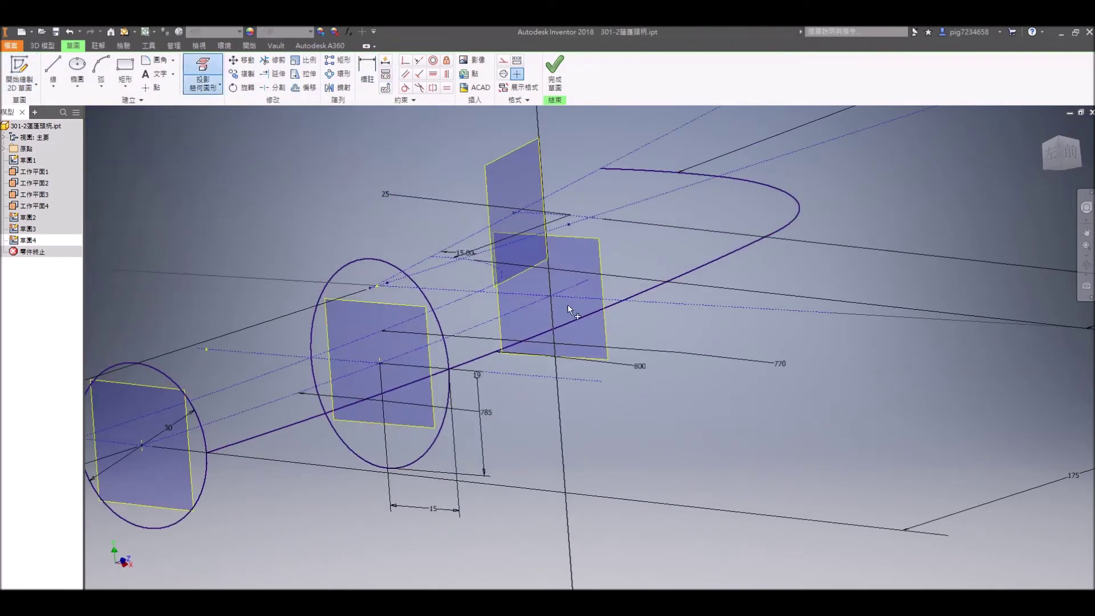
{"action": "key", "text": "c"}
{"action": "left_click", "coordinate": [550, 296]}
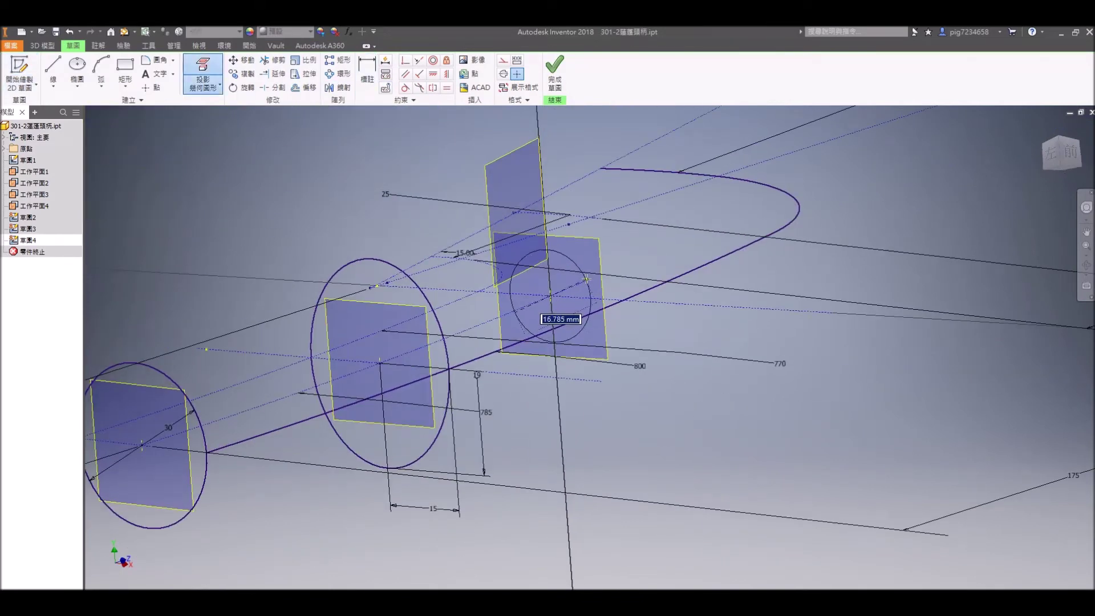
{"action": "key", "text": "Escape"}
{"action": "left_click", "coordinate": [551, 78]}
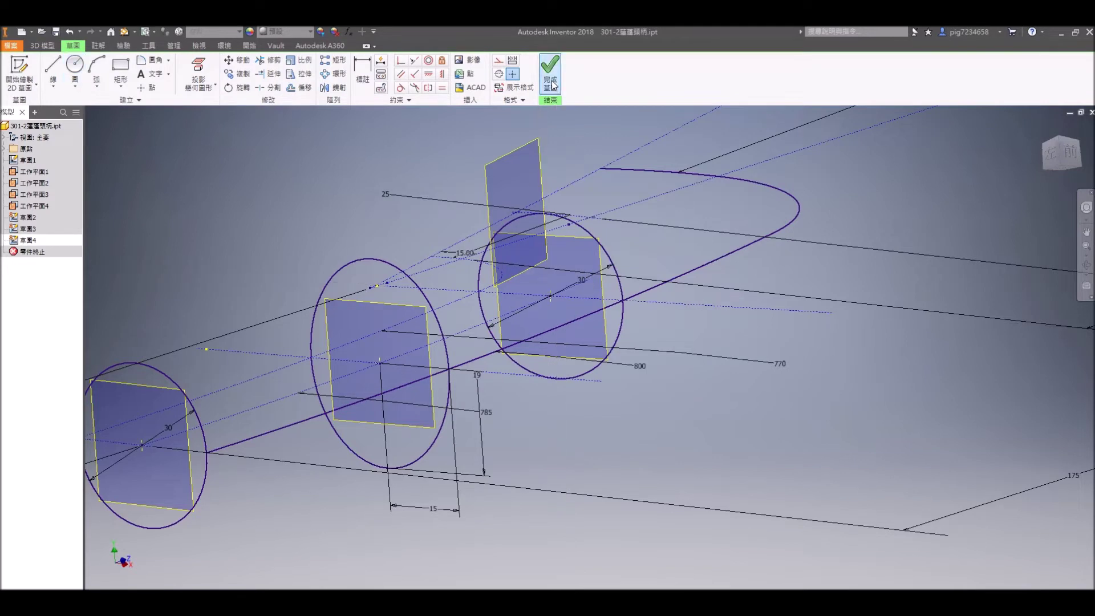
- Sketch a 70 mm diameter circle on the slanted head work plane, centred on the head line's midpoint, and finish the sketch
{"action": "mouse_move", "coordinate": [607, 277]}
{"action": "middle_mouse_down", "text": "shift"}
{"action": "mouse_move", "coordinate": [756, 173]}
{"action": "mouse_move", "coordinate": [784, 348]}
{"action": "mouse_move", "coordinate": [792, 337]}
{"action": "middle_mouse_up", "text": "shift"}
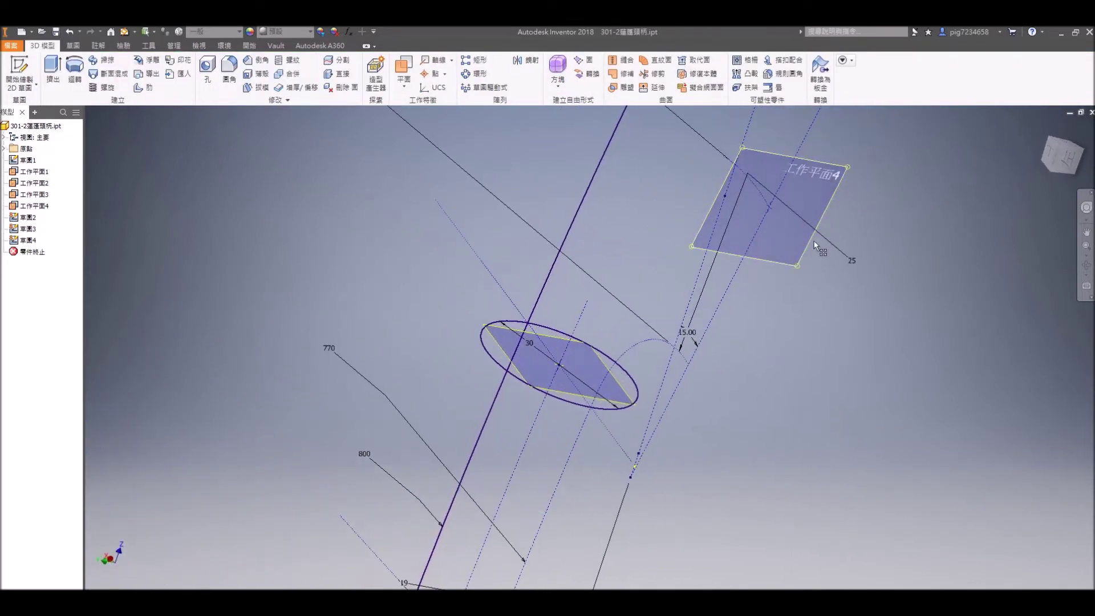
{"action": "left_click", "coordinate": [813, 240]}
{"action": "key", "text": "s"}
{"action": "middle_click_drag", "start_coordinate": [633, 301], "coordinate": [580, 281], "text": "shift"}
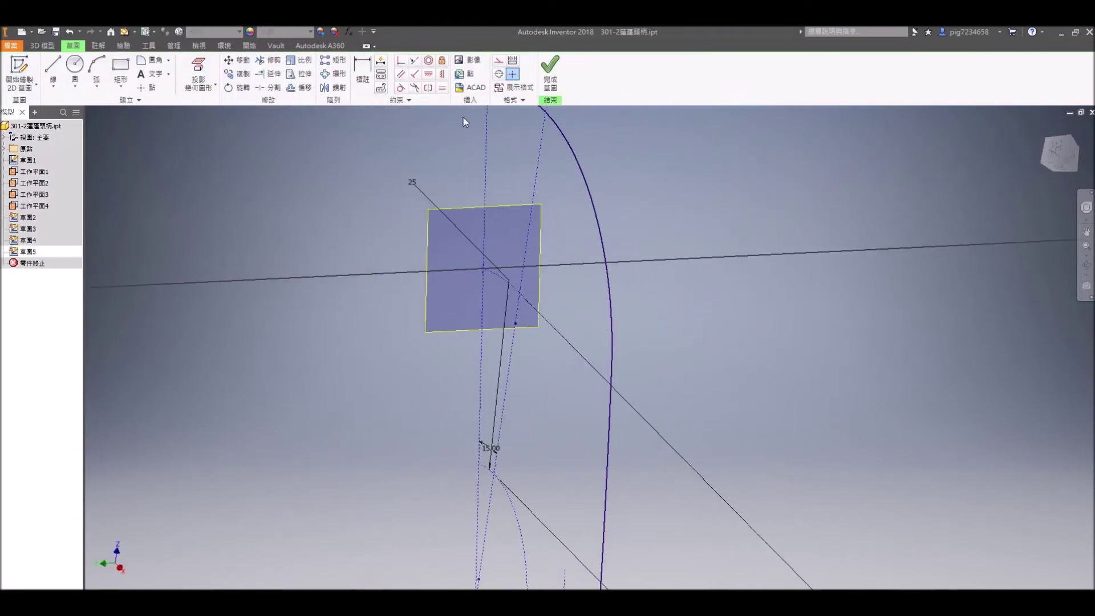
{"action": "left_click", "coordinate": [198, 73]}
{"action": "key", "text": "p"}
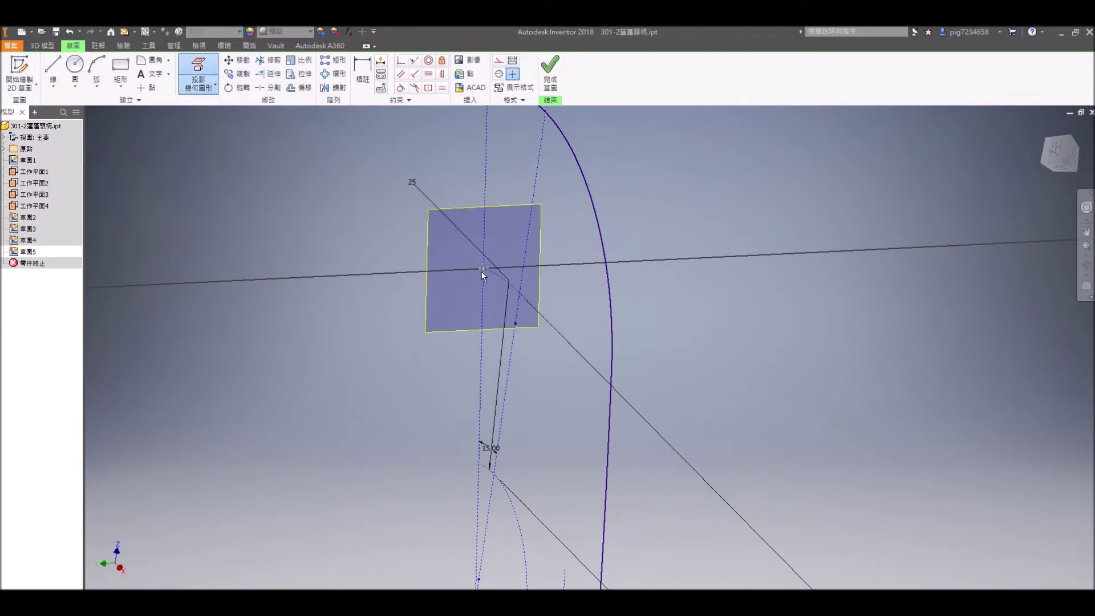
{"action": "key", "text": "c"}
{"action": "left_click", "coordinate": [482, 268]}
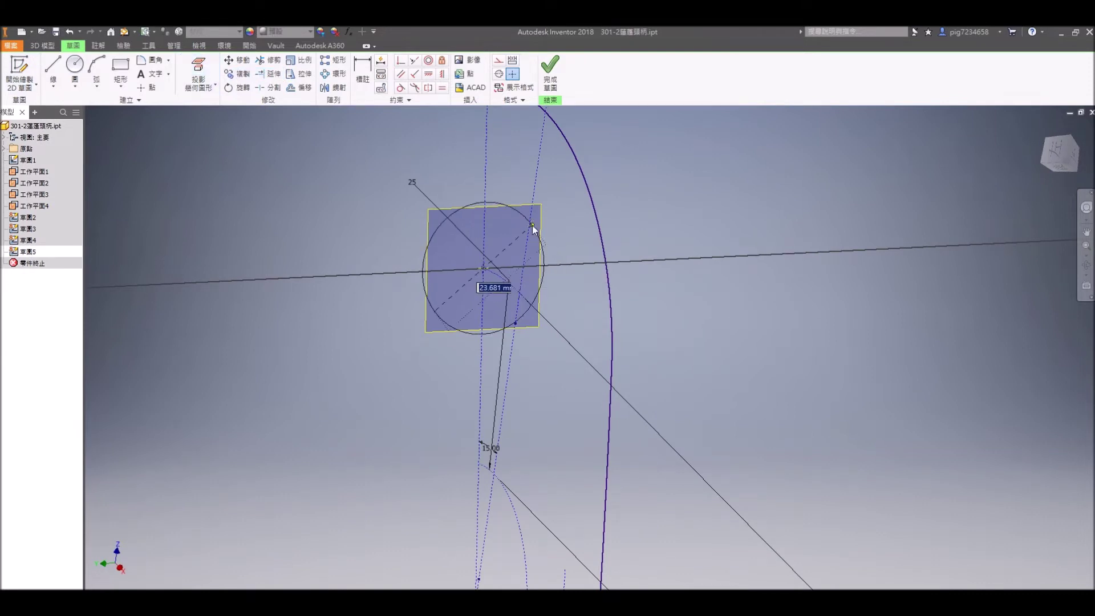
{"action": "type", "text": "9"}
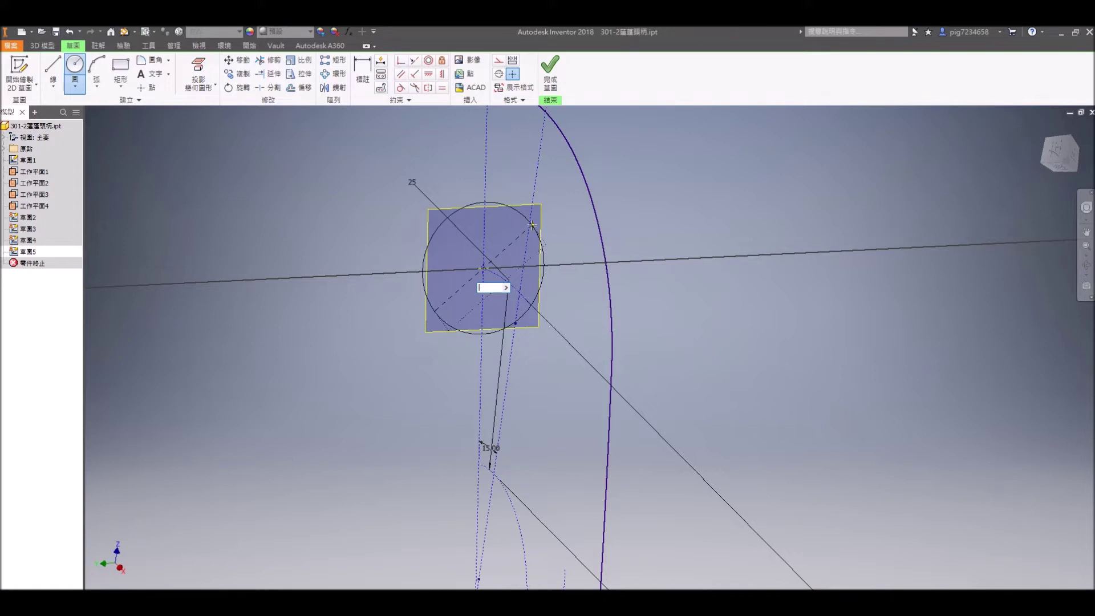
{"action": "key", "text": "Return"}
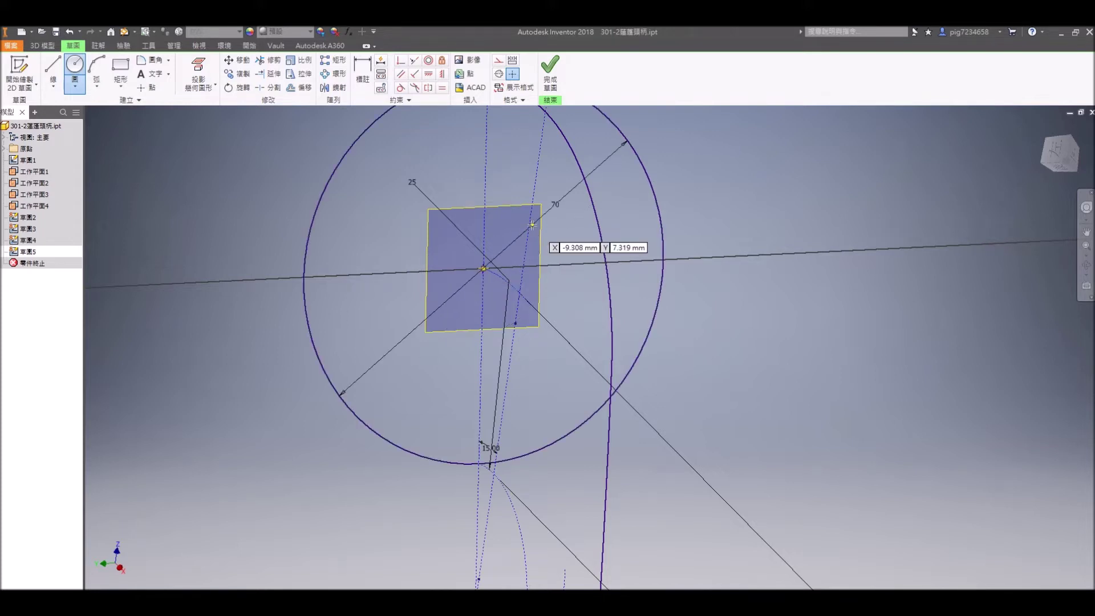
{"action": "scroll", "coordinate": [616, 228], "scroll_direction": "down", "scroll_amount": 2}
{"action": "left_click", "coordinate": [550, 67]}
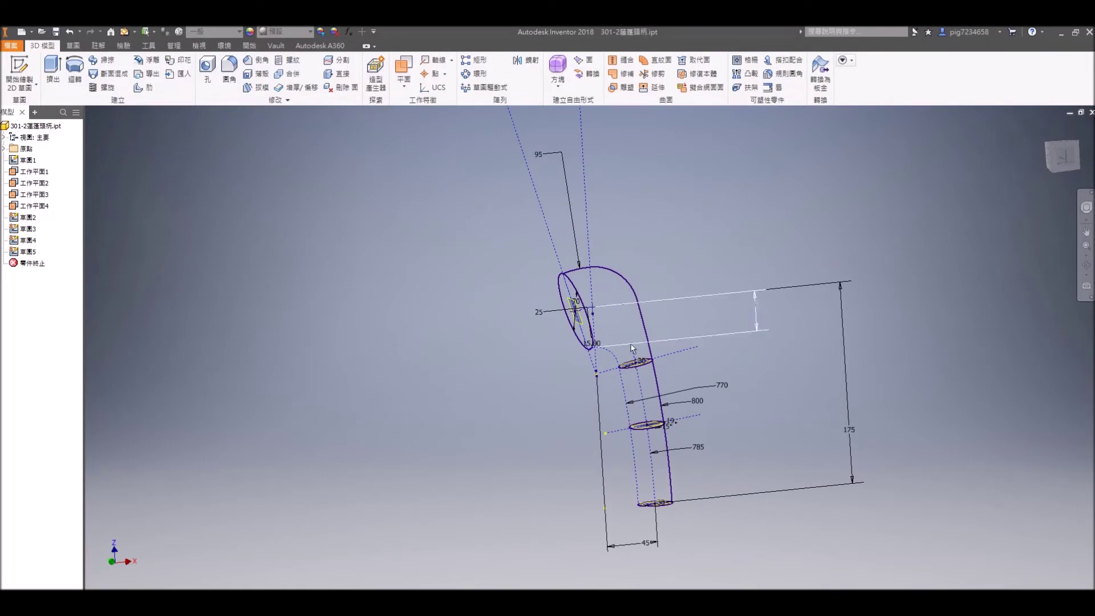
- Project the inner 770 mm arc and its connecting curves into a new sketch on the XZ plane and finish it
{"action": "middle_click_drag", "start_coordinate": [584, 366], "coordinate": [599, 347], "text": "shift"}
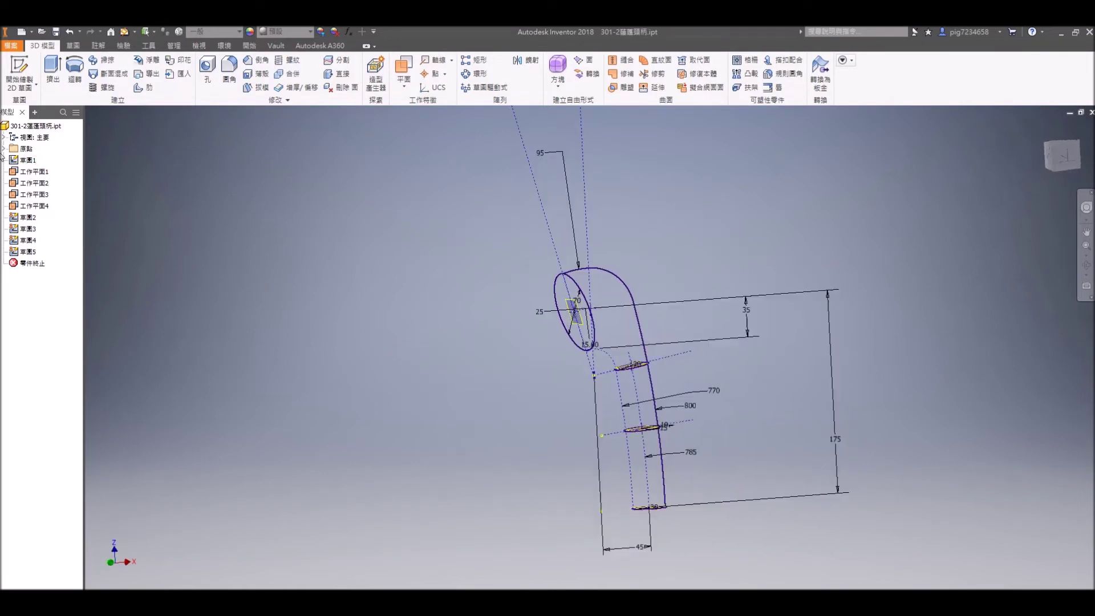
{"action": "left_click", "coordinate": [19, 75]}
{"action": "left_click", "coordinate": [39, 171]}
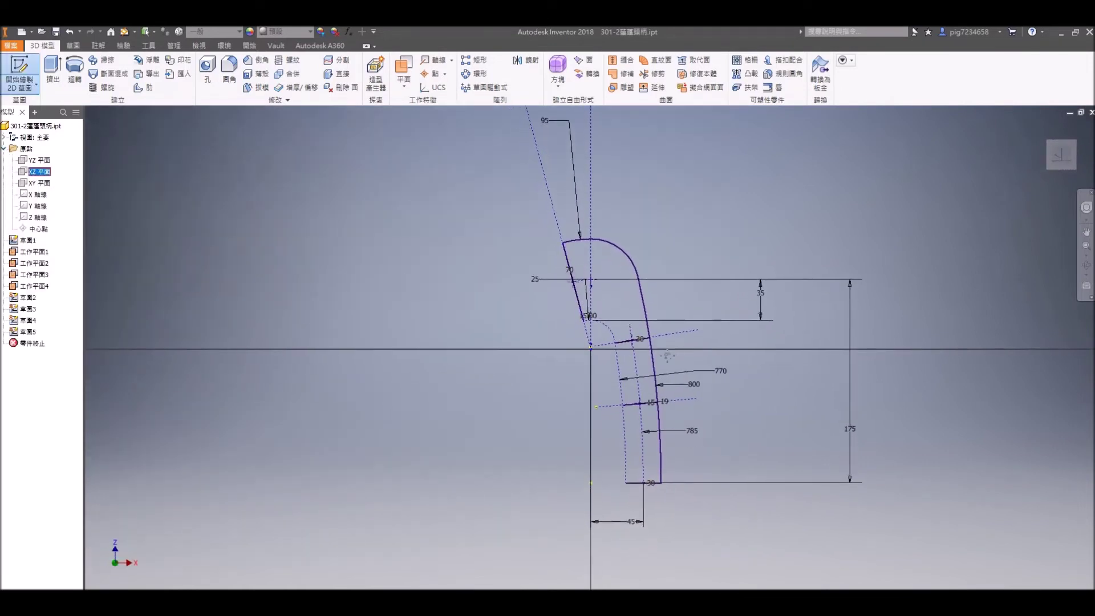
{"action": "left_click", "coordinate": [198, 68]}
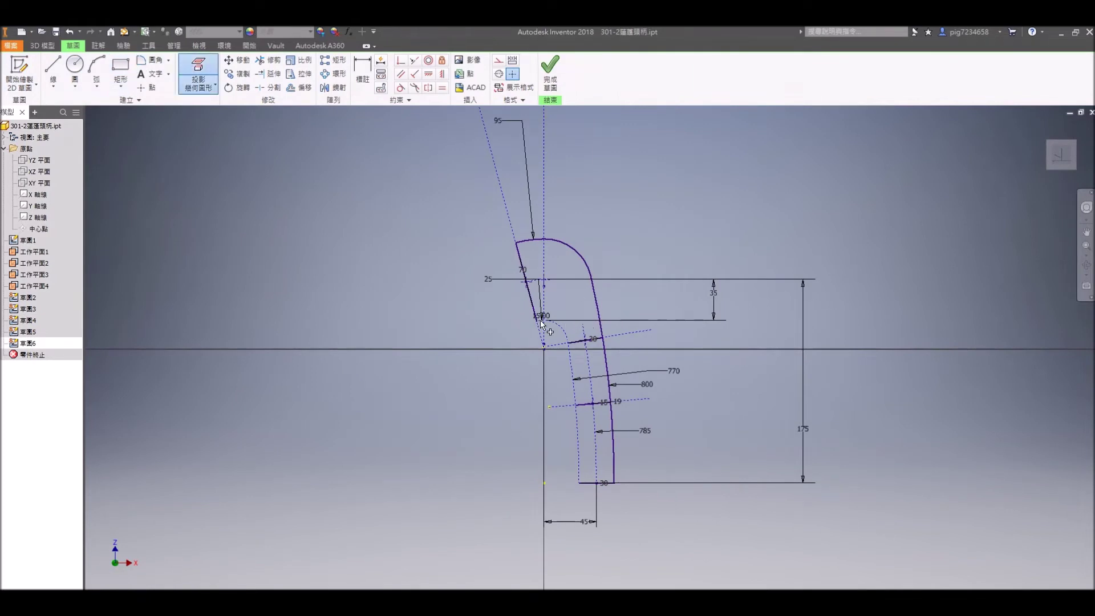
{"action": "scroll", "coordinate": [576, 378], "scroll_direction": "down", "scroll_amount": 3}
{"action": "left_click_drag", "start_coordinate": [633, 430], "coordinate": [415, 187]}
{"action": "key", "text": "Escape"}
{"action": "right_click", "coordinate": [529, 265]}
{"action": "left_click", "coordinate": [576, 264]}
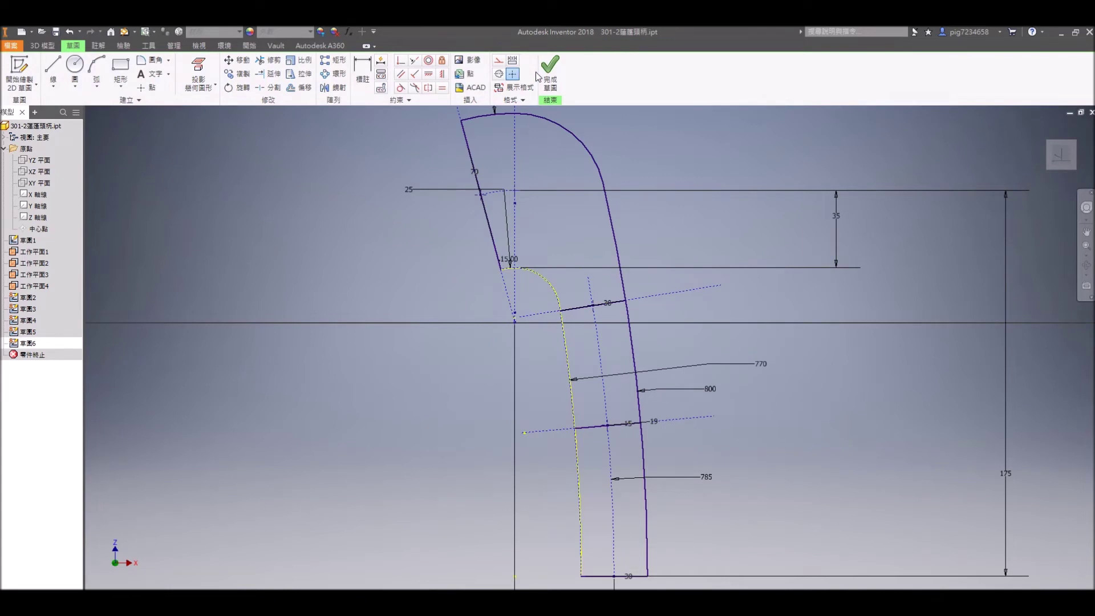
{"action": "left_click", "coordinate": [537, 72]}
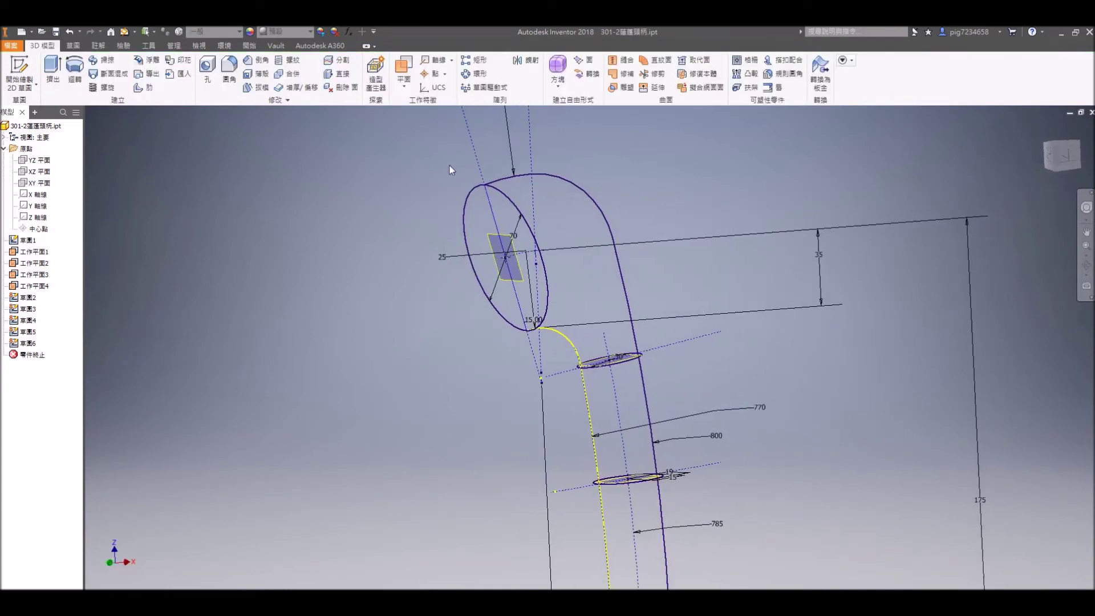
{"action": "left_click", "coordinate": [109, 74]}
{"action": "left_click", "coordinate": [27, 298]}
{"action": "left_click", "coordinate": [28, 308]}
{"action": "left_click", "coordinate": [27, 320]}
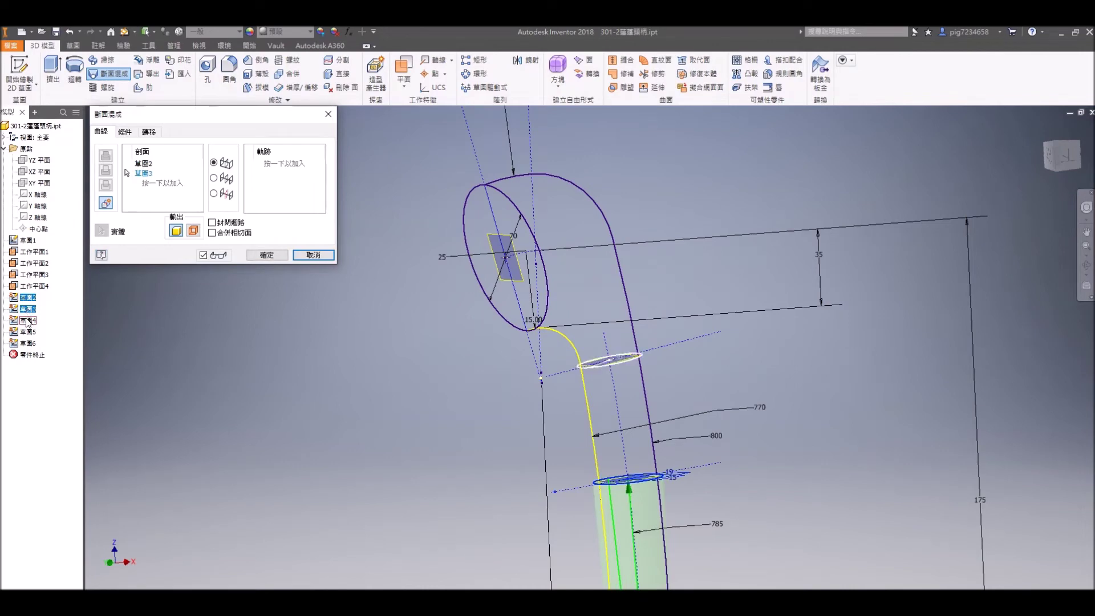
{"action": "left_click", "coordinate": [27, 331]}
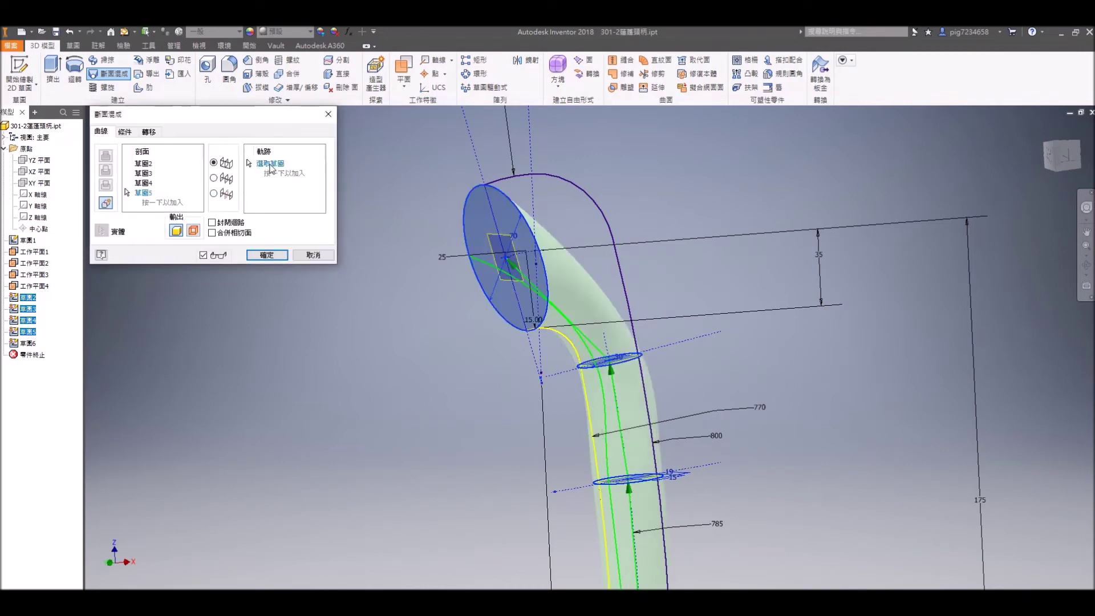
{"action": "left_click", "coordinate": [562, 177]}
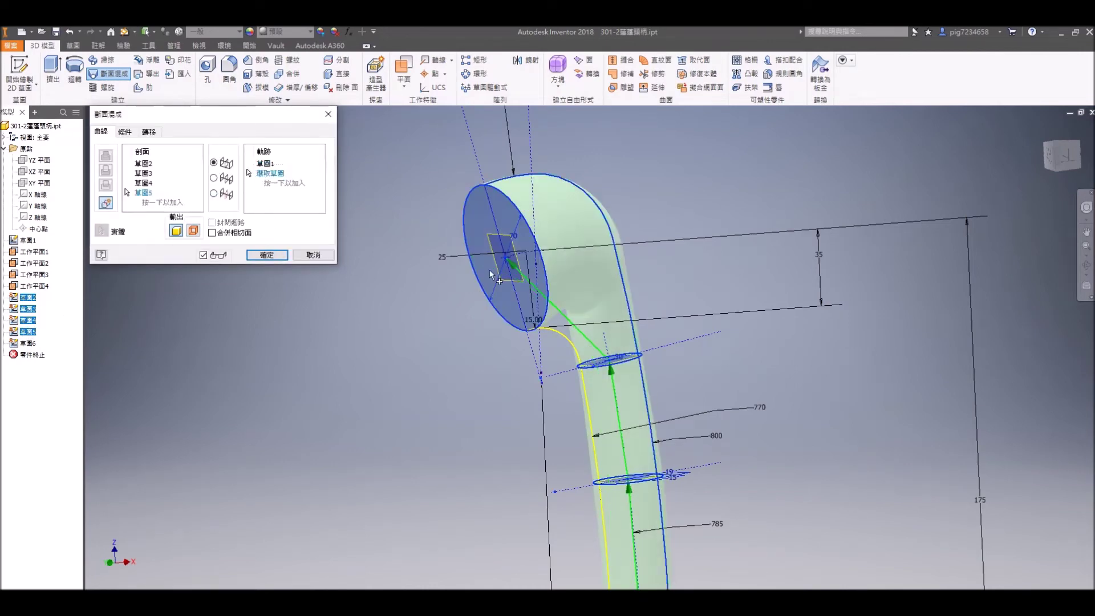
{"action": "left_click", "coordinate": [558, 338]}
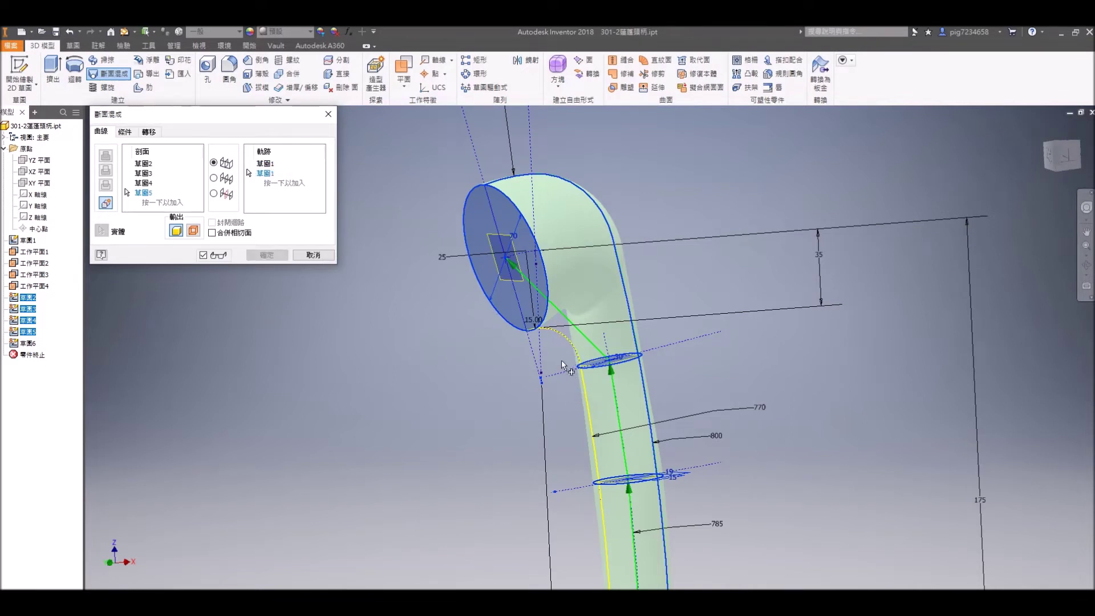
{"action": "left_click", "coordinate": [268, 175]}
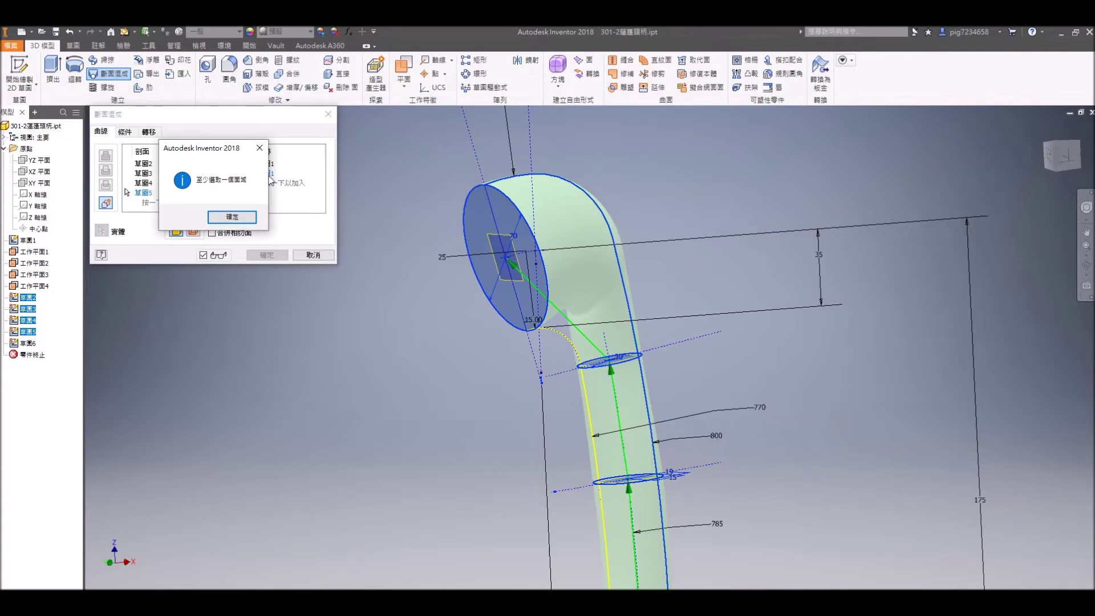
{"action": "left_click", "coordinate": [232, 217]}
{"action": "left_click", "coordinate": [246, 169]}
{"action": "left_click", "coordinate": [260, 147]}
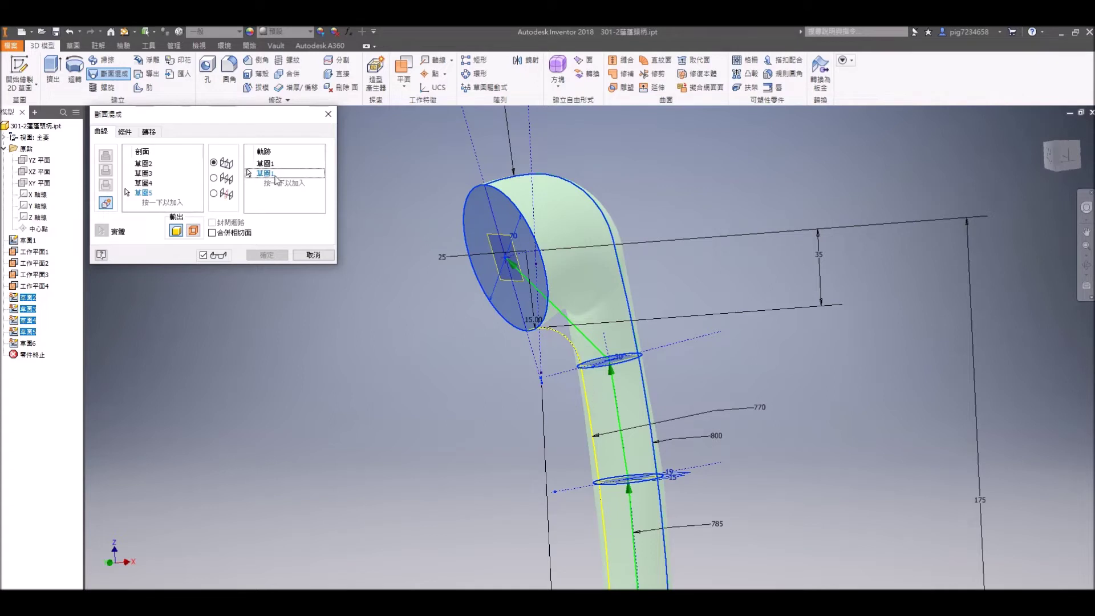
{"action": "key", "text": "Delete"}
{"action": "left_click", "coordinate": [271, 174]}
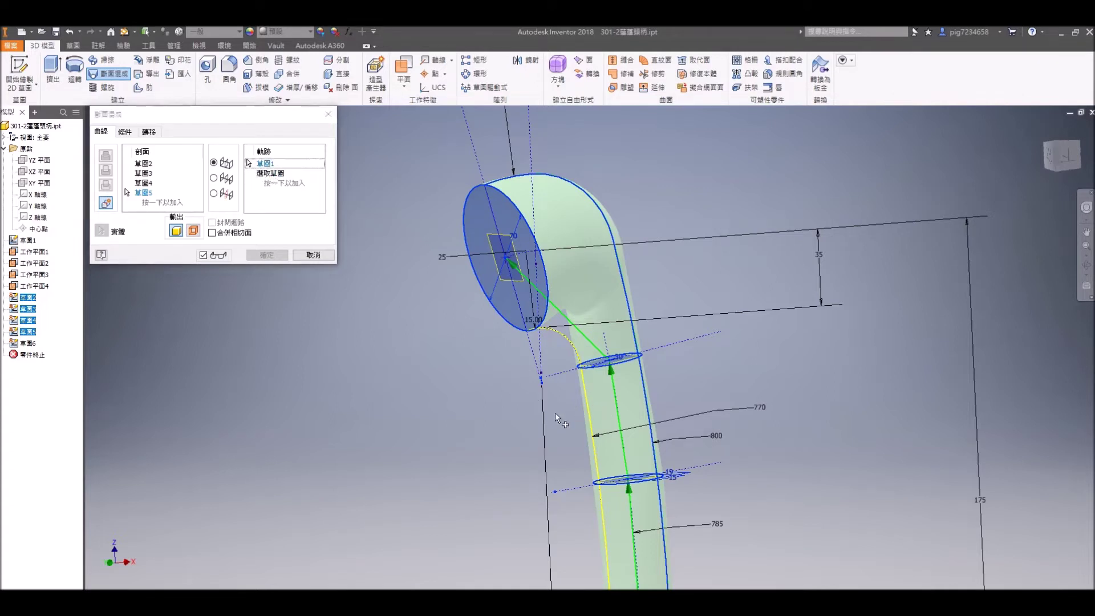
{"action": "left_click", "coordinate": [588, 413]}
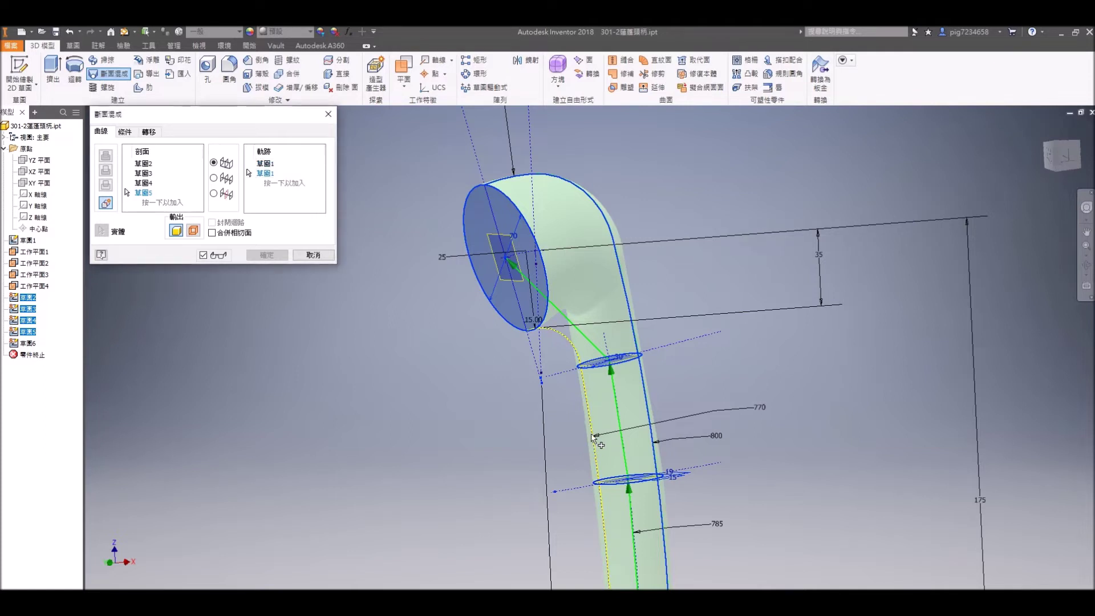
{"action": "key", "text": "Escape"}
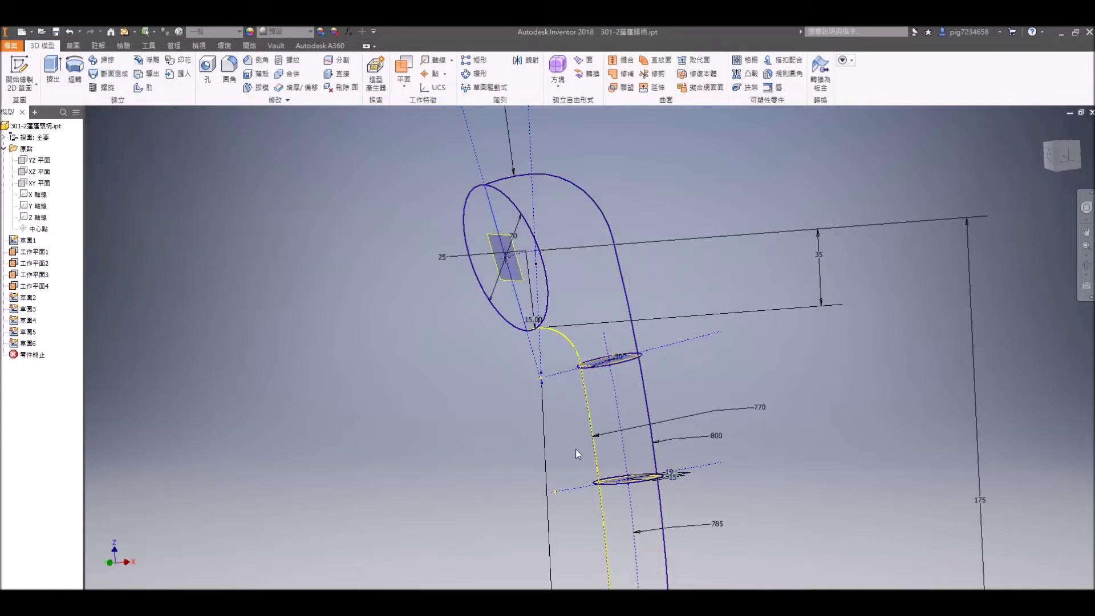
- Set up a loft through the four cross-section sketches 草圖2, 草圖3, 草圖4 and 草圖5, in order from the handle to the head circle
{"action": "left_click", "coordinate": [569, 341]}
{"action": "left_click", "coordinate": [553, 380]}
{"action": "scroll", "coordinate": [581, 352], "scroll_direction": "down", "scroll_amount": 5}
{"action": "scroll", "coordinate": [582, 352], "scroll_direction": "up", "scroll_amount": 4}
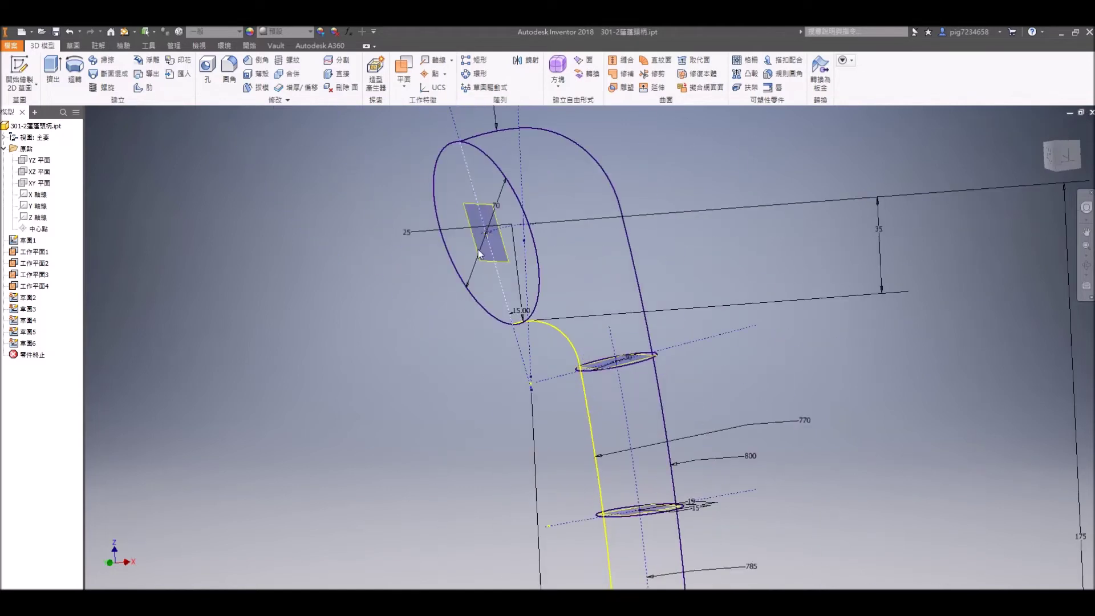
{"action": "left_click", "coordinate": [109, 73]}
{"action": "left_click", "coordinate": [28, 297]}
{"action": "left_click", "coordinate": [28, 308]}
{"action": "left_click", "coordinate": [28, 320]}
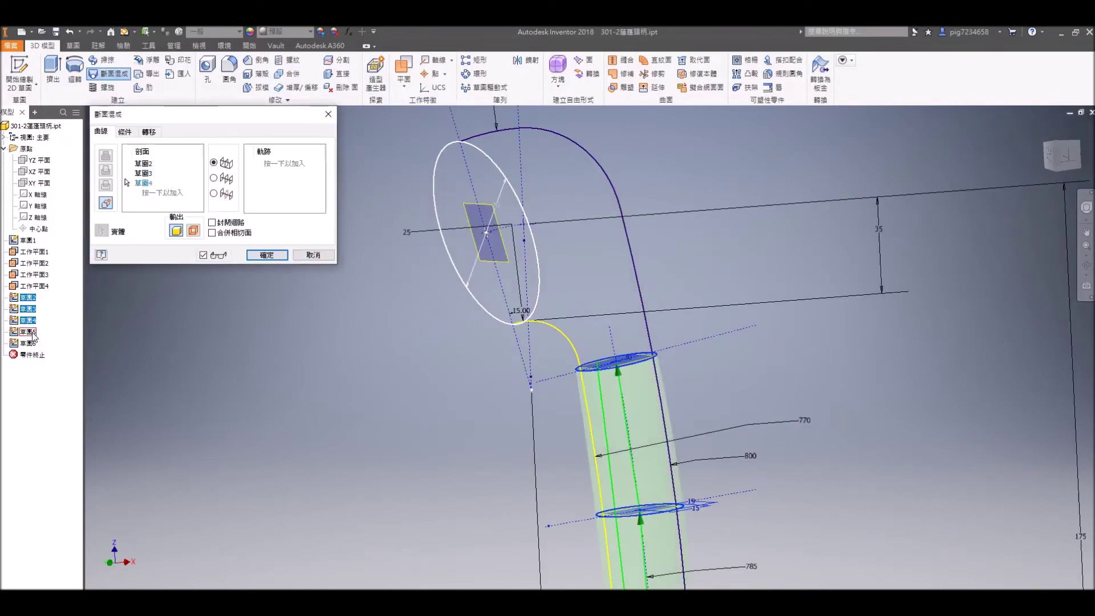
{"action": "left_click", "coordinate": [28, 331]}
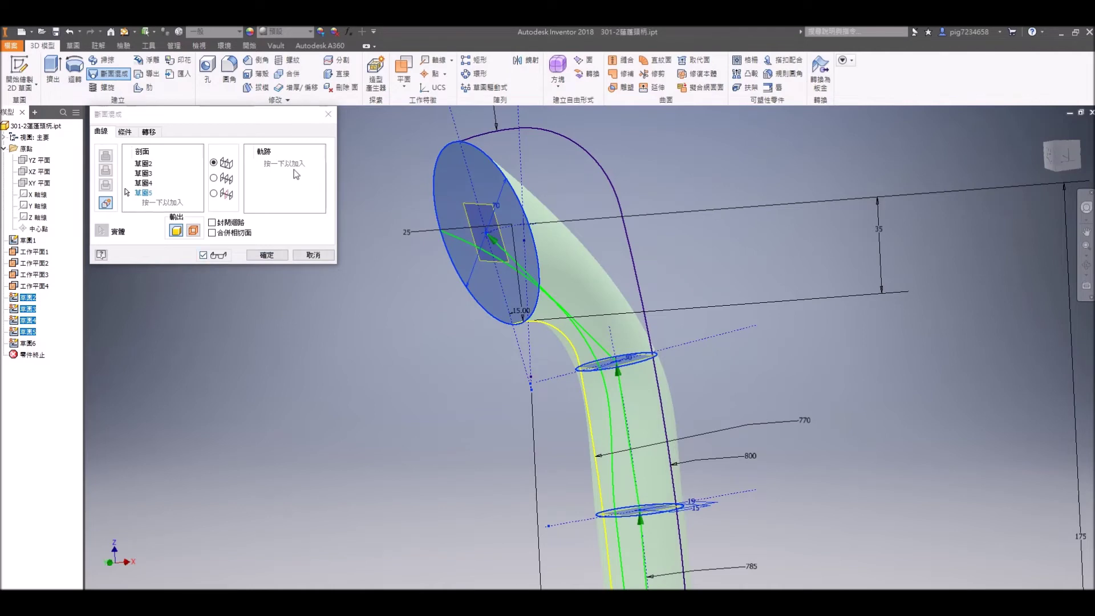